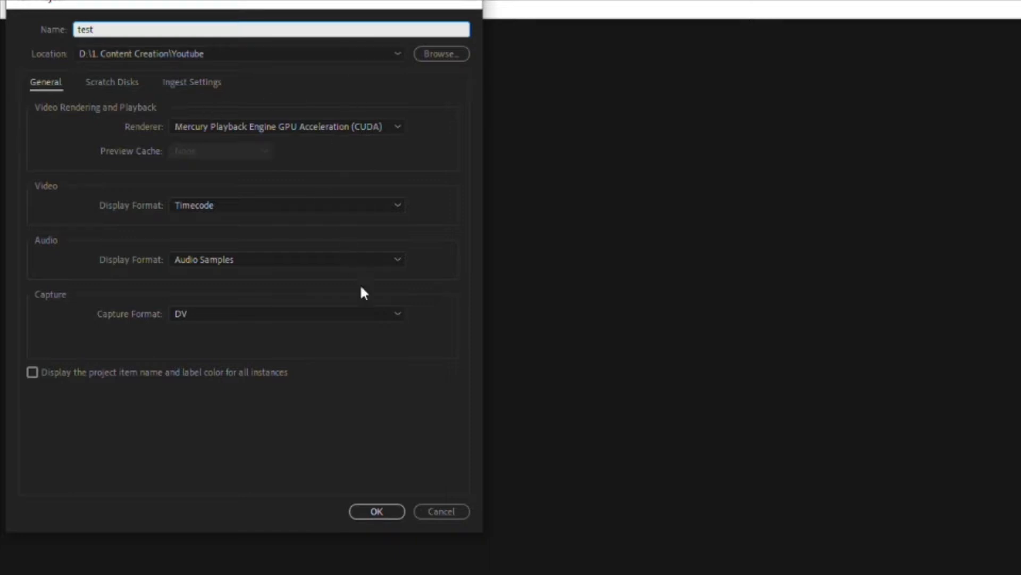
Step: Create the test project in the Youtube folder and start a new sequence
click(392, 503)
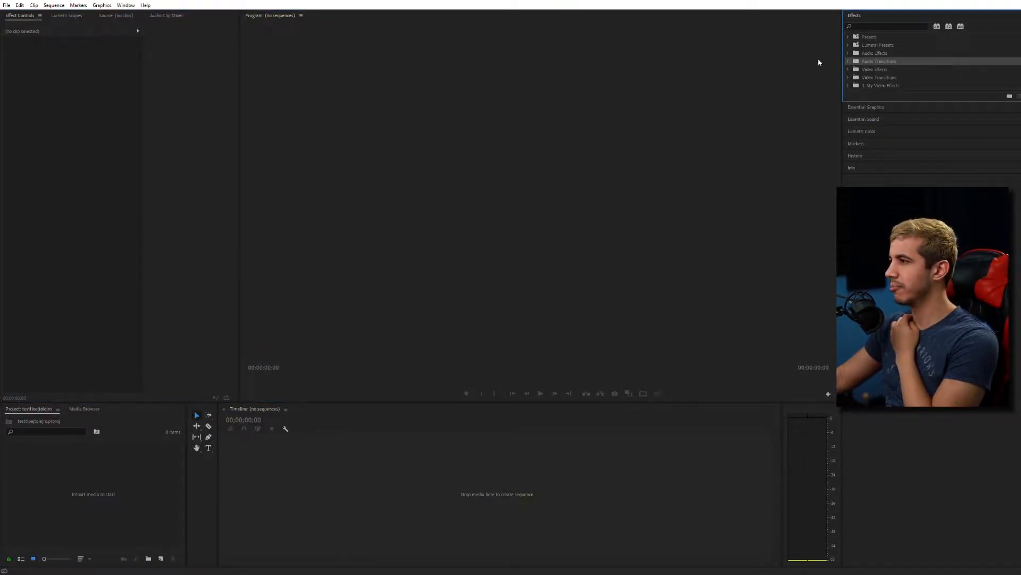
click(9, 6)
mouse_move(103, 16)
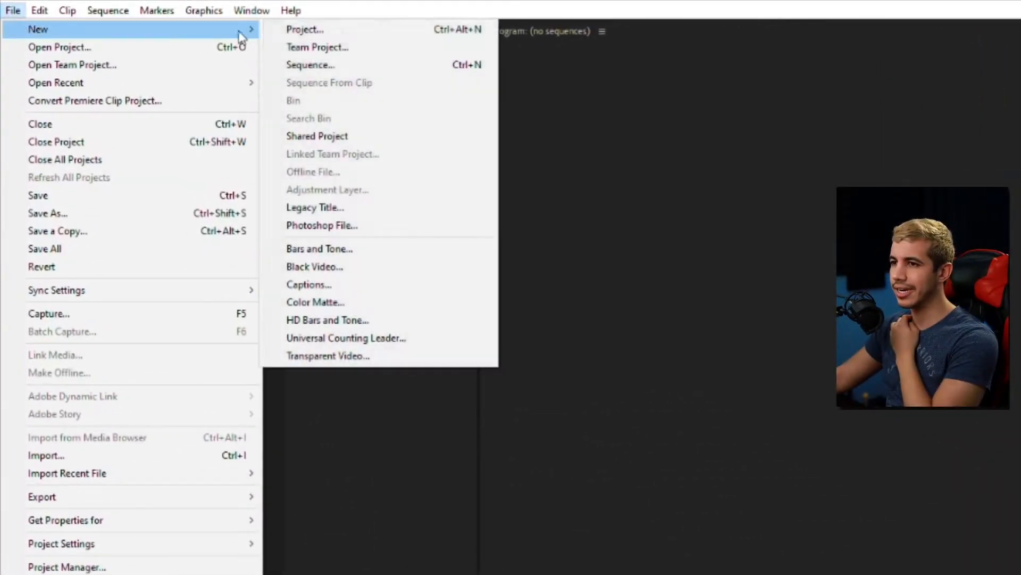
click(414, 64)
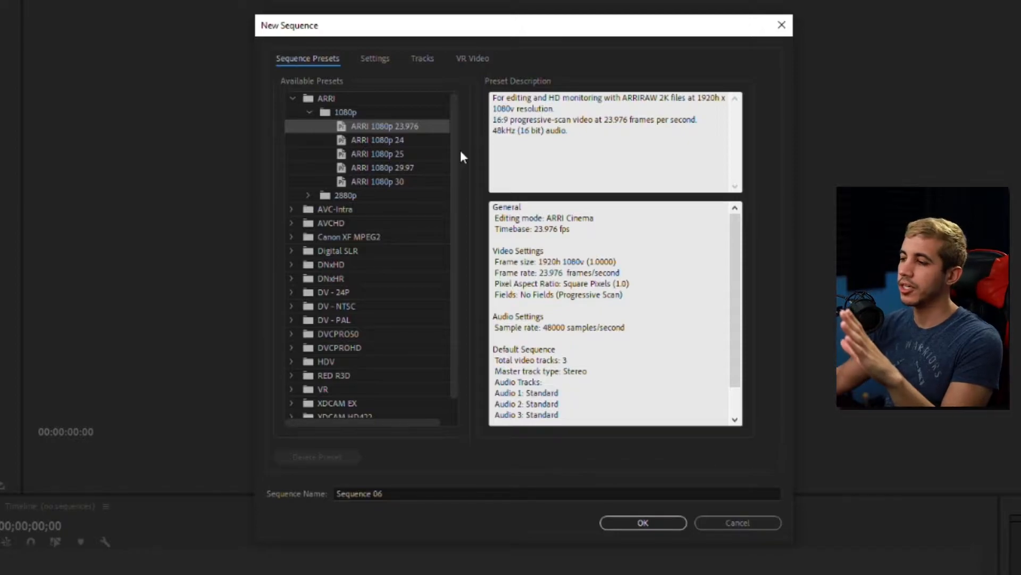
Step: Set the new sequence's editing mode to Custom and its timebase to 60.00 frames/second
scroll(325, 160, down, 1)
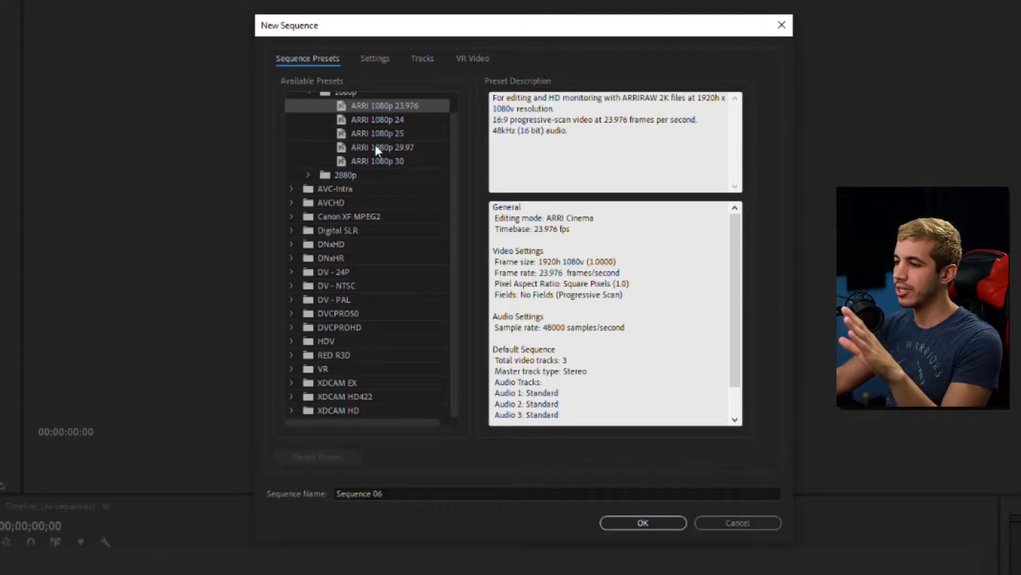
scroll(371, 279, up, 1)
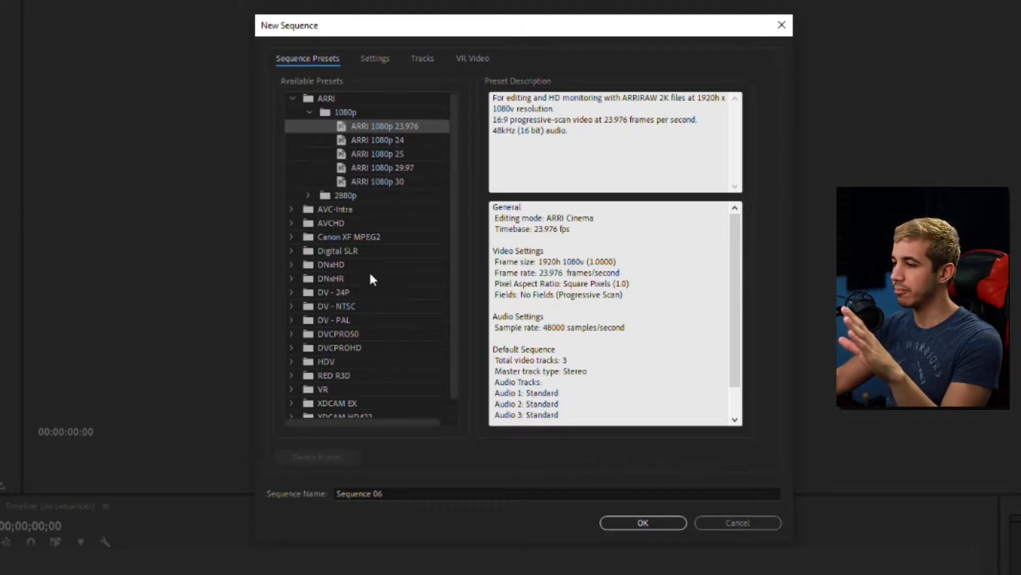
click(380, 60)
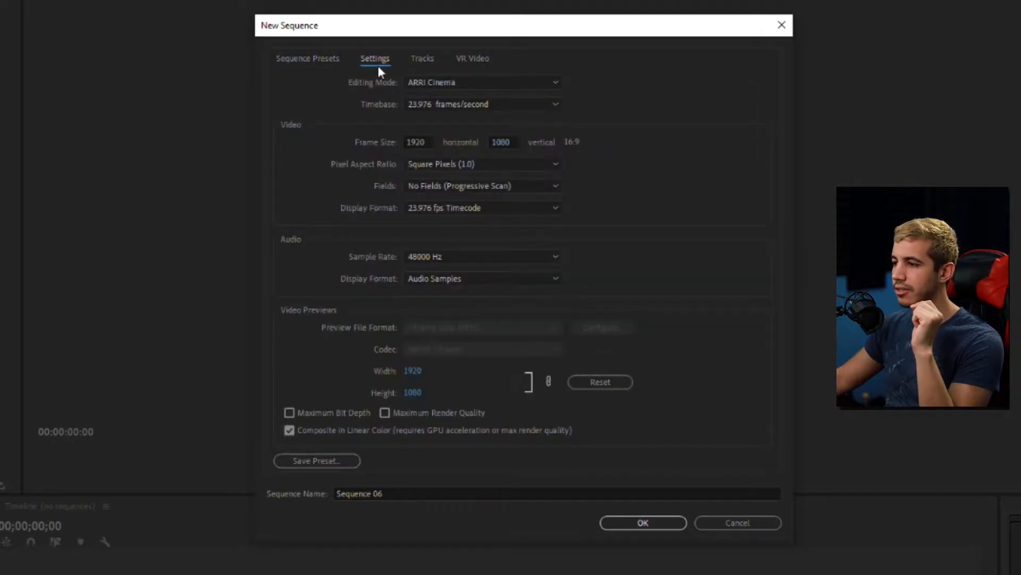
click(423, 80)
scroll(471, 219, up, 1)
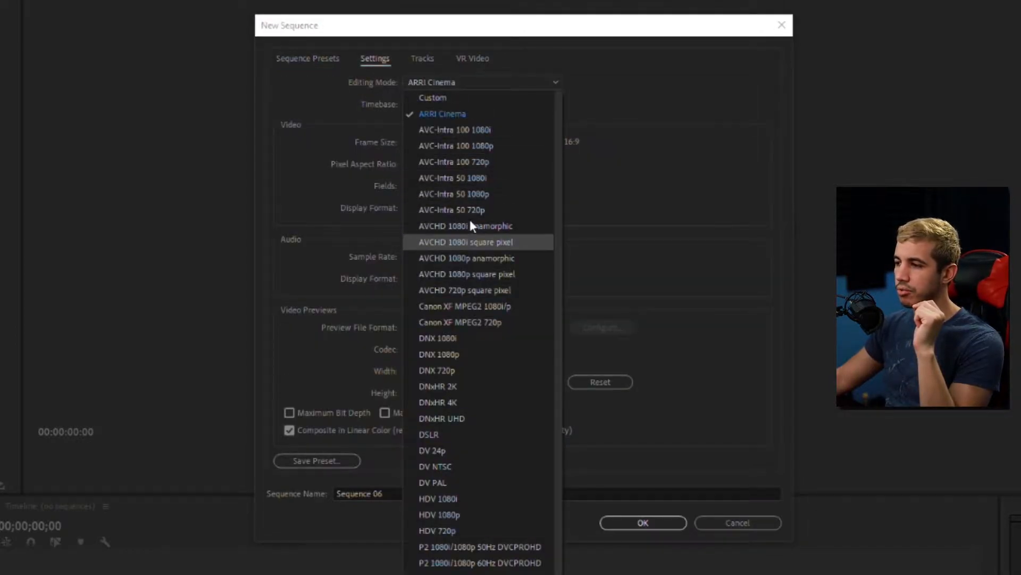
click(454, 102)
click(469, 104)
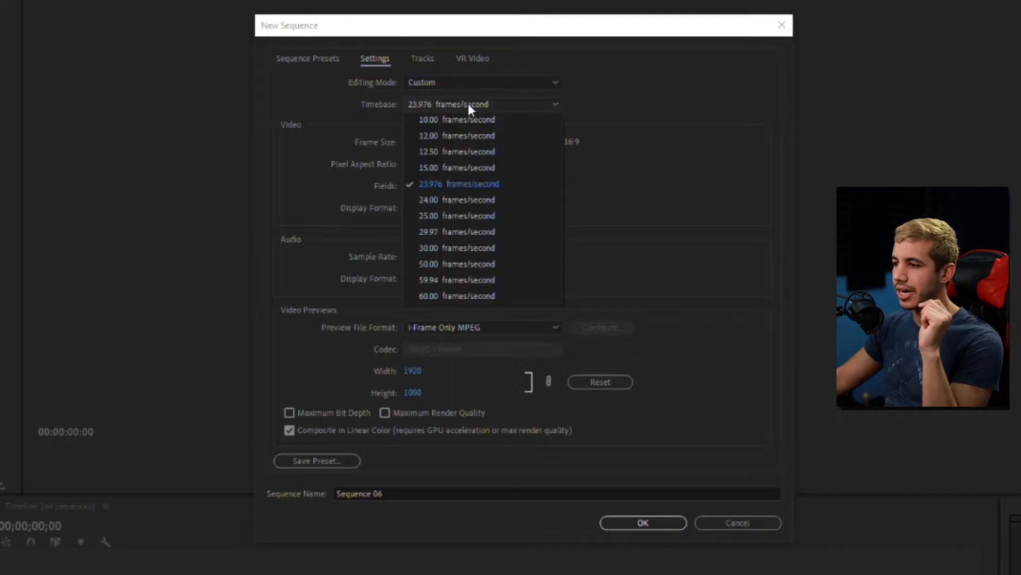
click(449, 292)
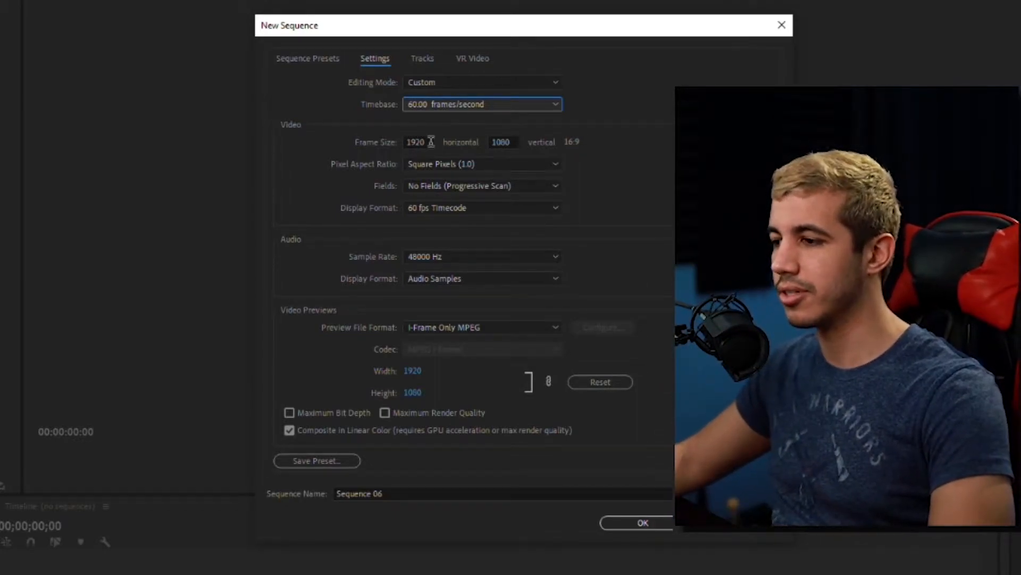
Step: Set the sequence's frame size to 1080 horizontal by 1920 vertical
drag(431, 142, 358, 142)
key(BackSpace)
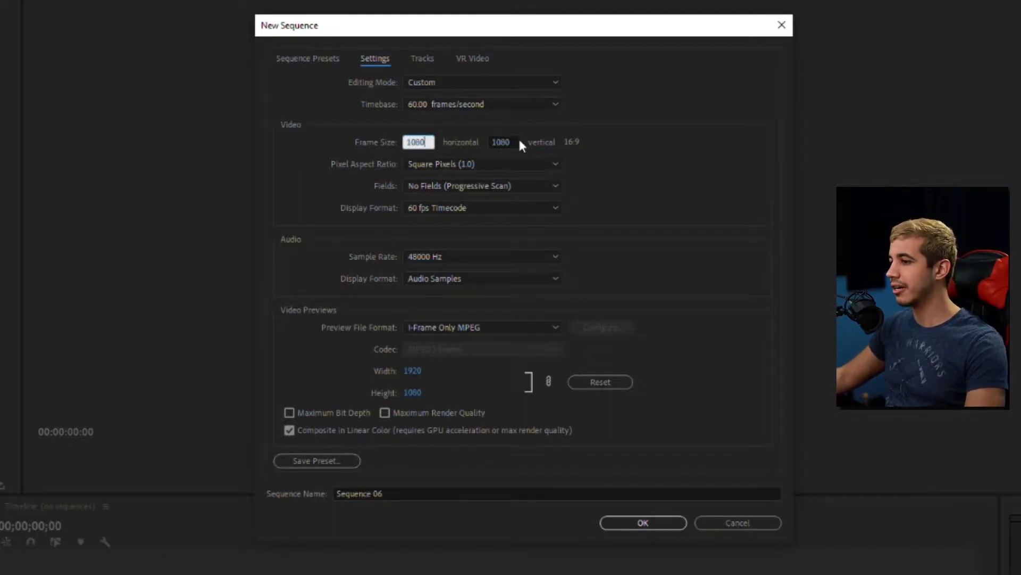
text(1920)
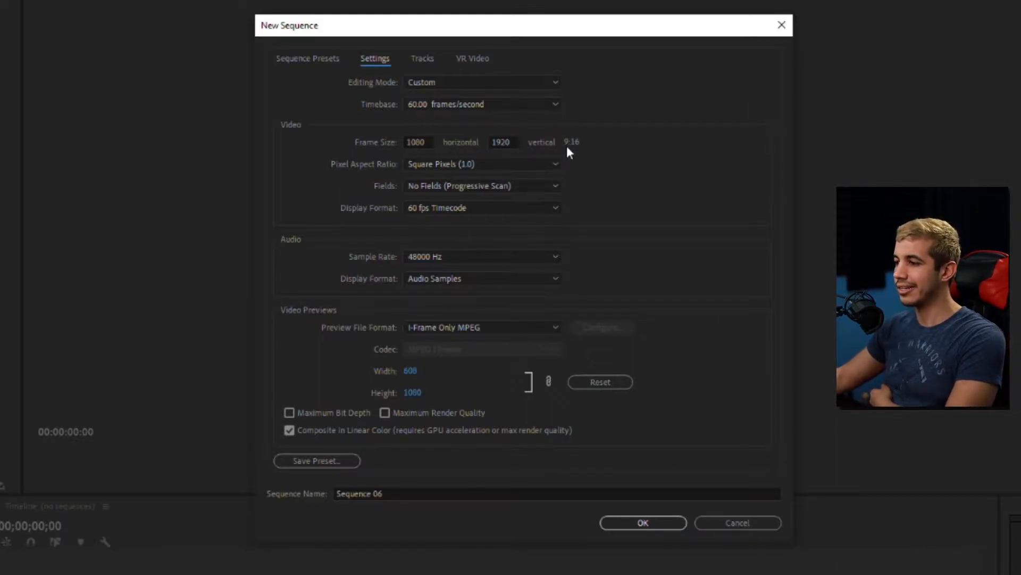
Step: Save the settings as a sequence preset named tiktok and create the sequence from it
click(316, 461)
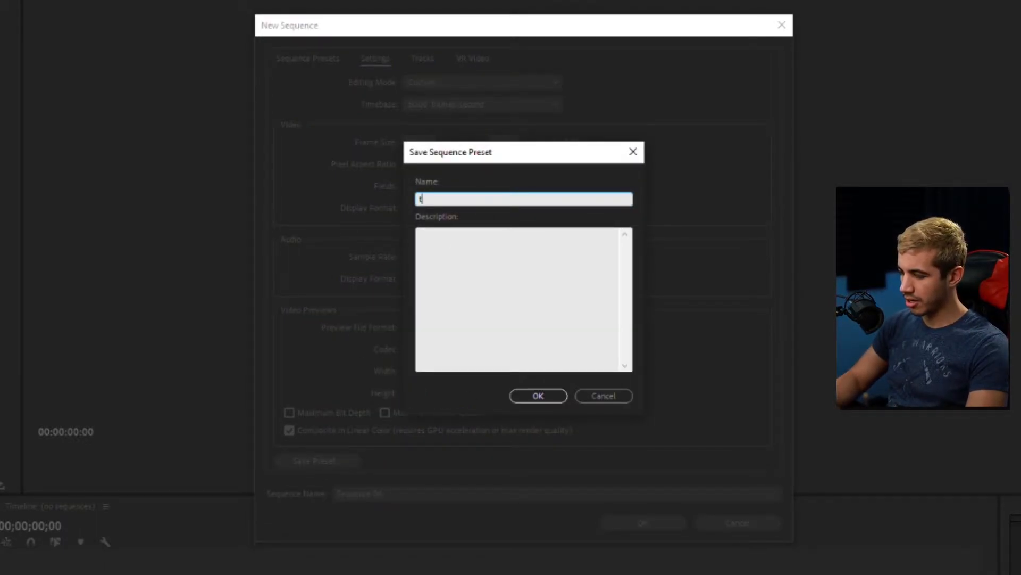
click(537, 396)
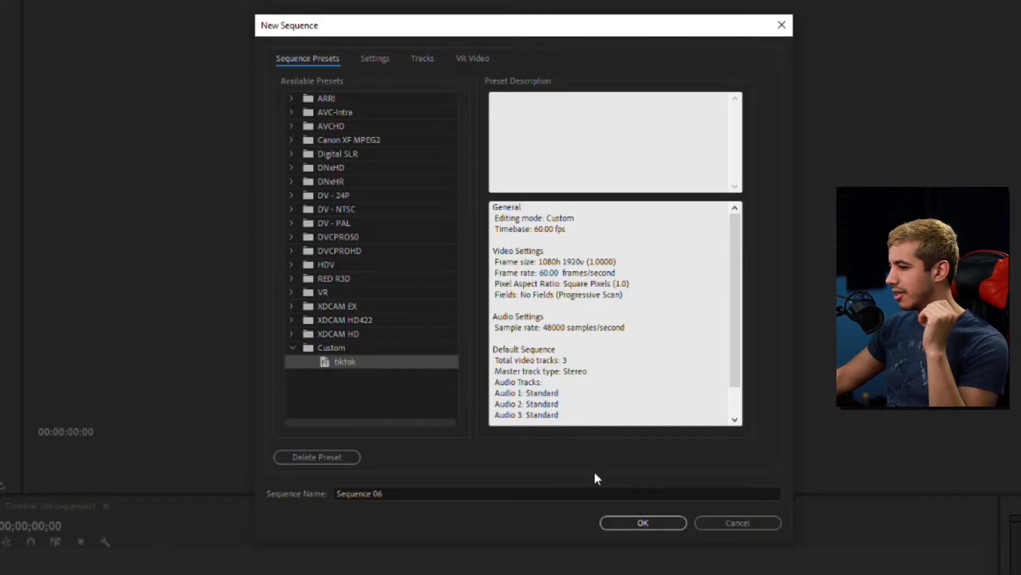
click(645, 523)
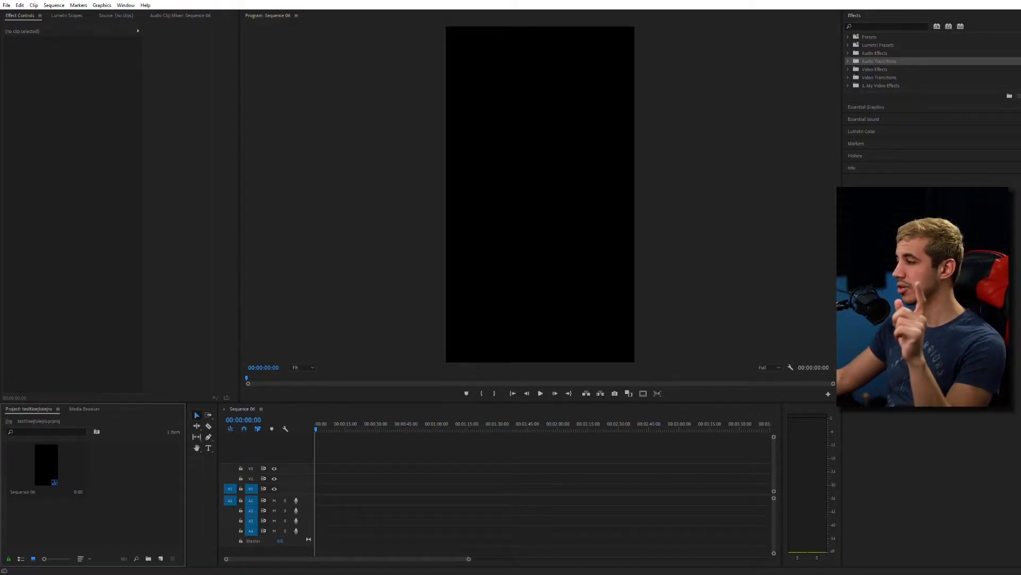
Step: Import the gameplay recording and place it at the start of track V1, keeping the existing sequence settings
drag(1020, 186, 687, 226)
drag(621, 297, 140, 477)
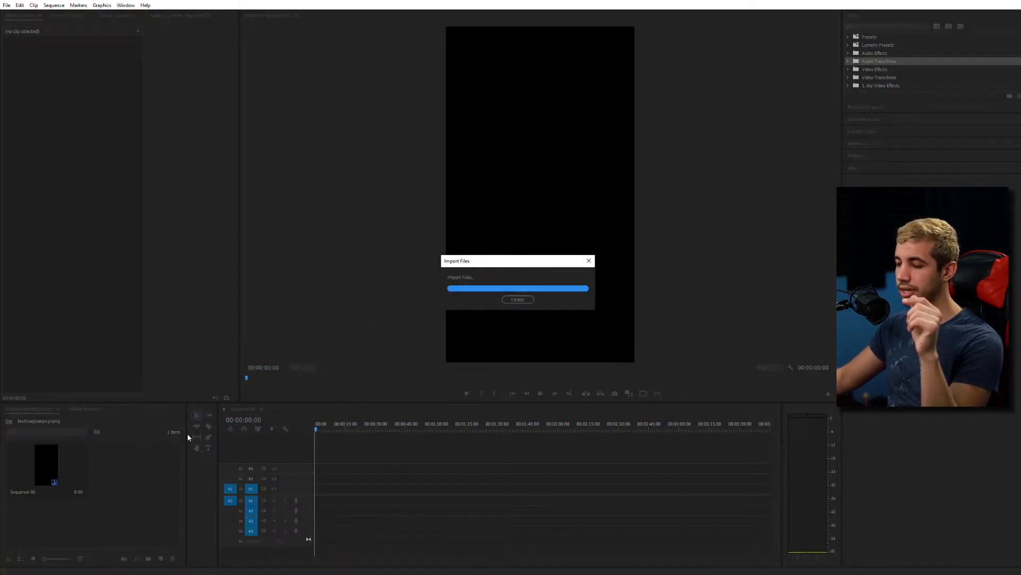
drag(123, 468, 313, 502)
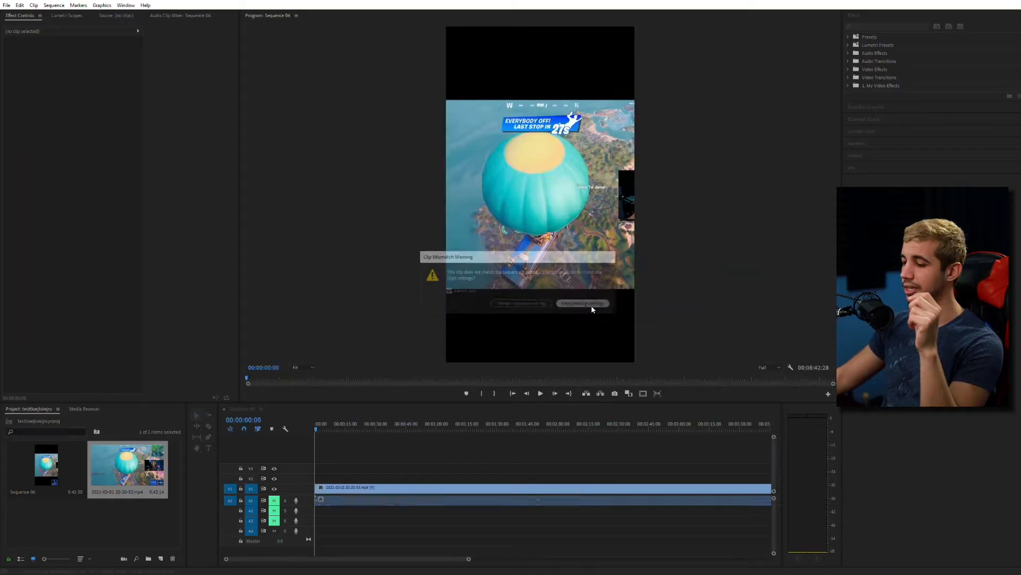
click(672, 326)
Step: Scale the gameplay clip down to about 56% so its full width fits the vertical frame
click(562, 232)
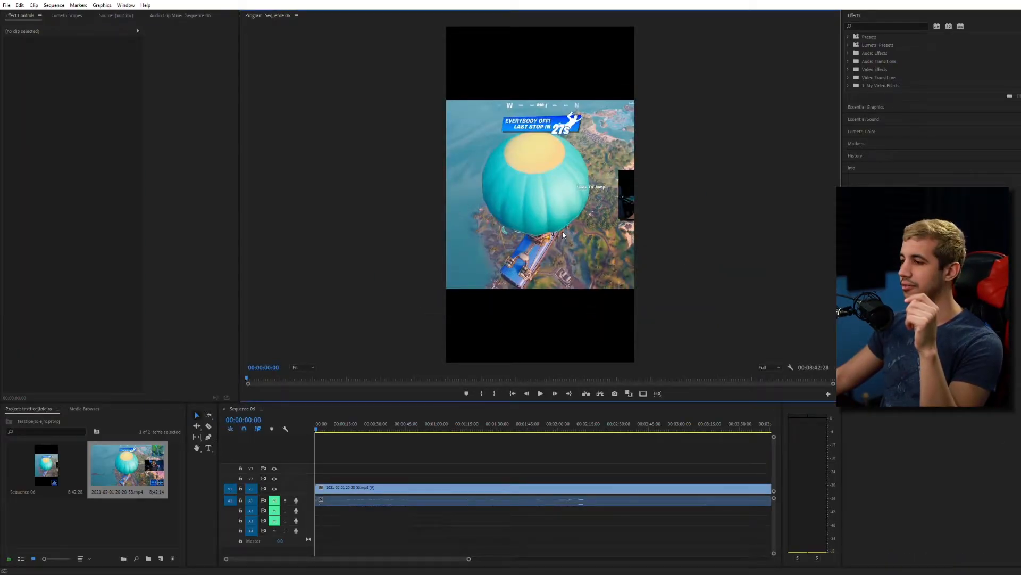
drag(711, 290, 643, 246)
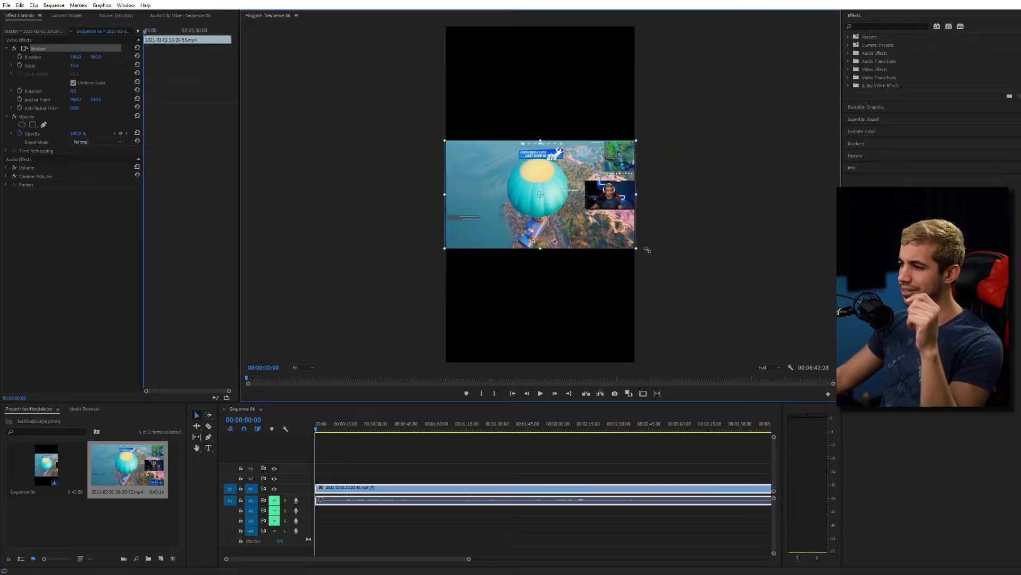
click(712, 235)
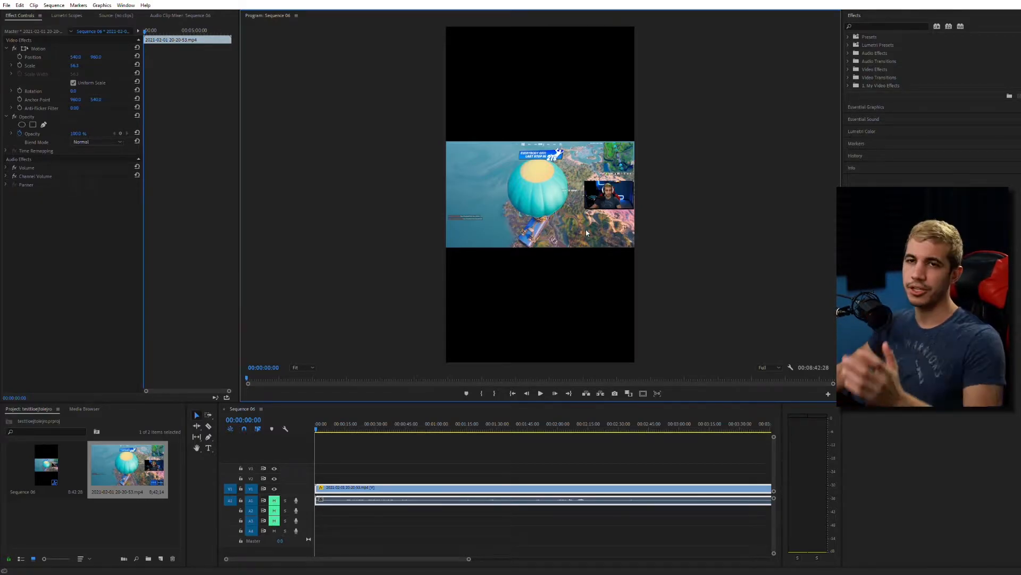
Step: Place a second copy of the gameplay recording on track V2, starting at the beginning of the sequence
drag(125, 464, 298, 479)
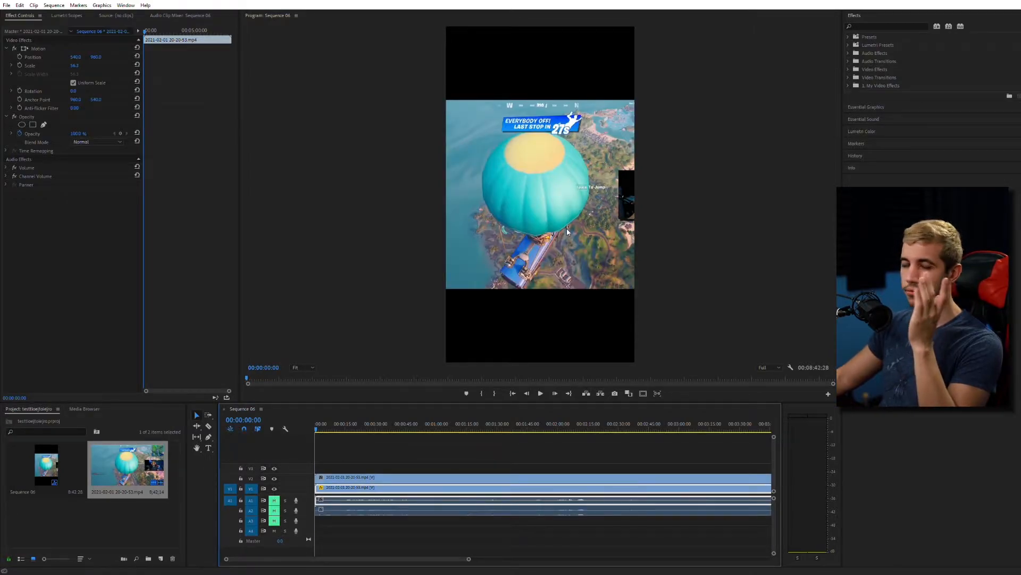
click(407, 478)
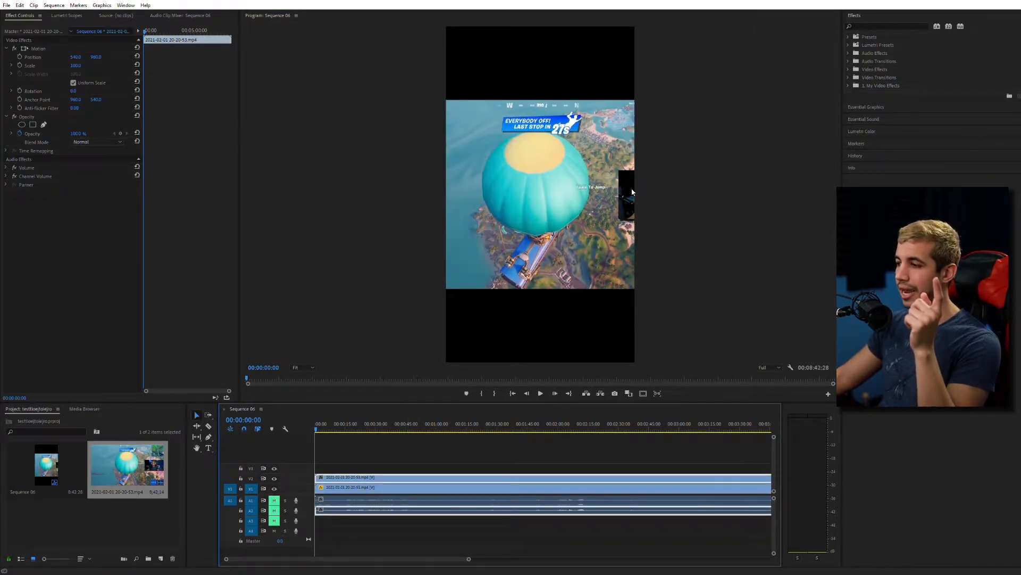
click(395, 488)
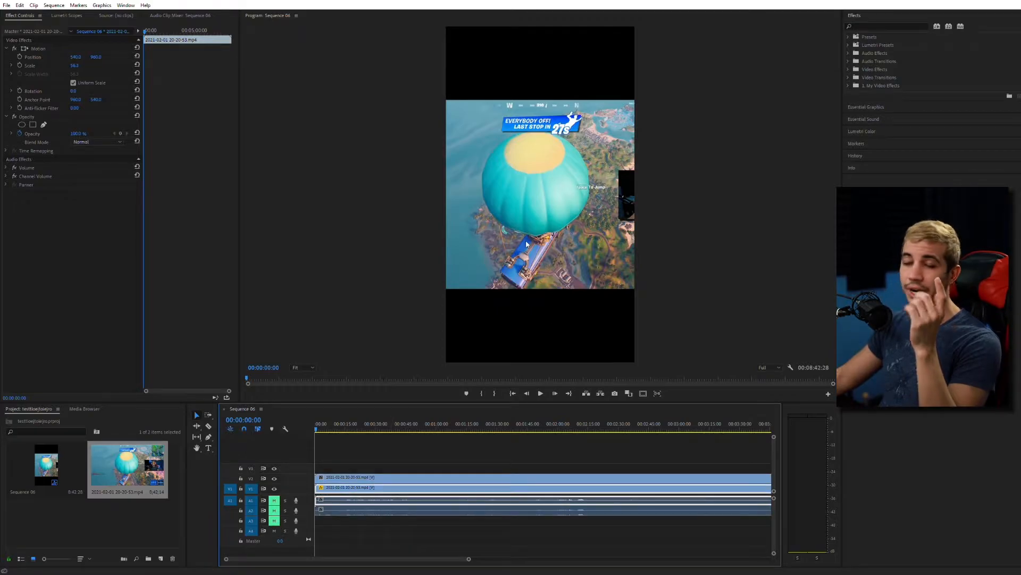
Step: Shift the V2 copy to a position of about 49, 948 so its whole webcam picture lies inside the frame
click(462, 479)
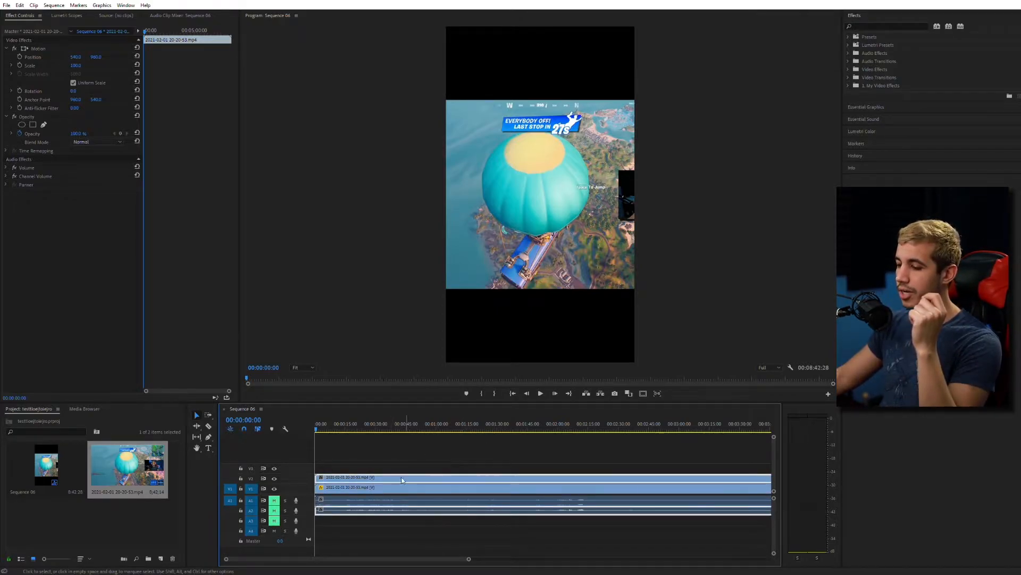
click(592, 258)
drag(600, 249, 517, 244)
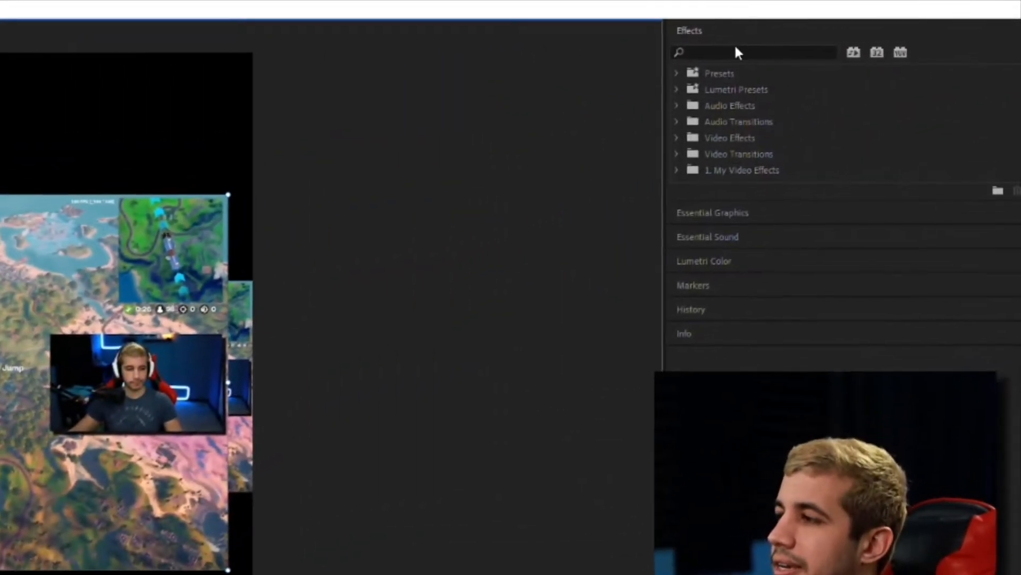
Step: Find the Crop effect and apply it to the gameplay copy on track V2
click(877, 26)
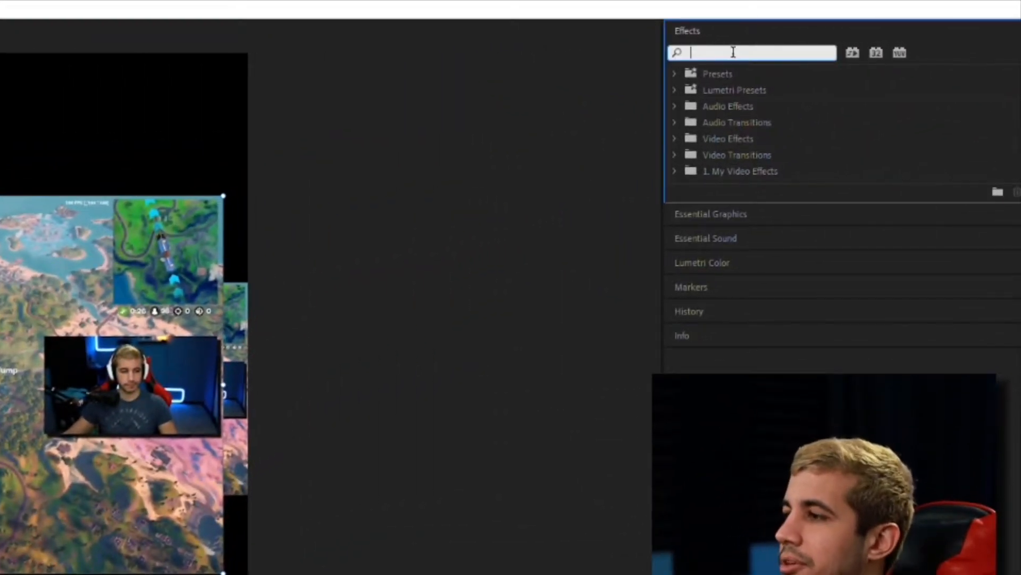
text(crop)
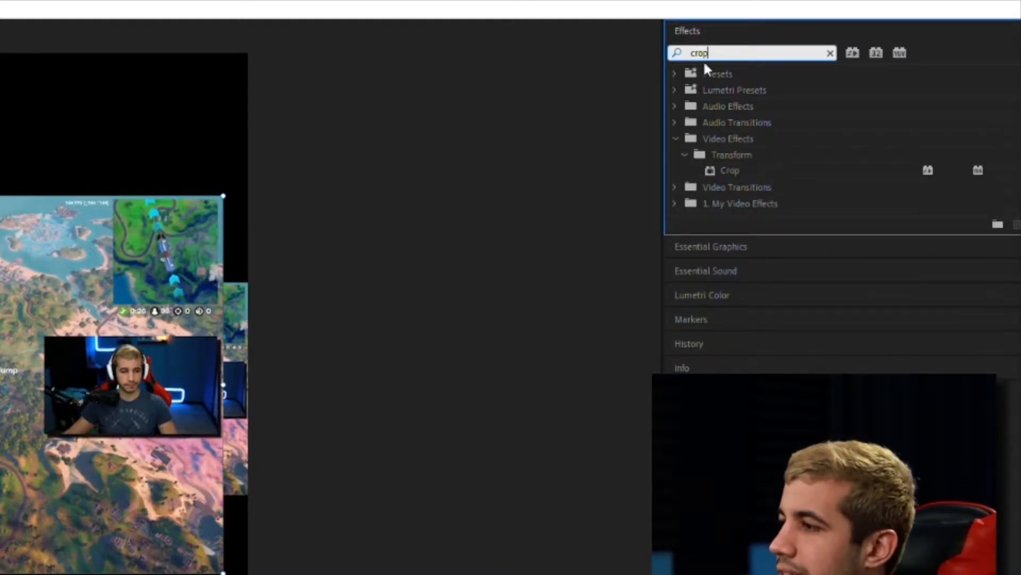
click(742, 170)
drag(731, 171, 365, 388)
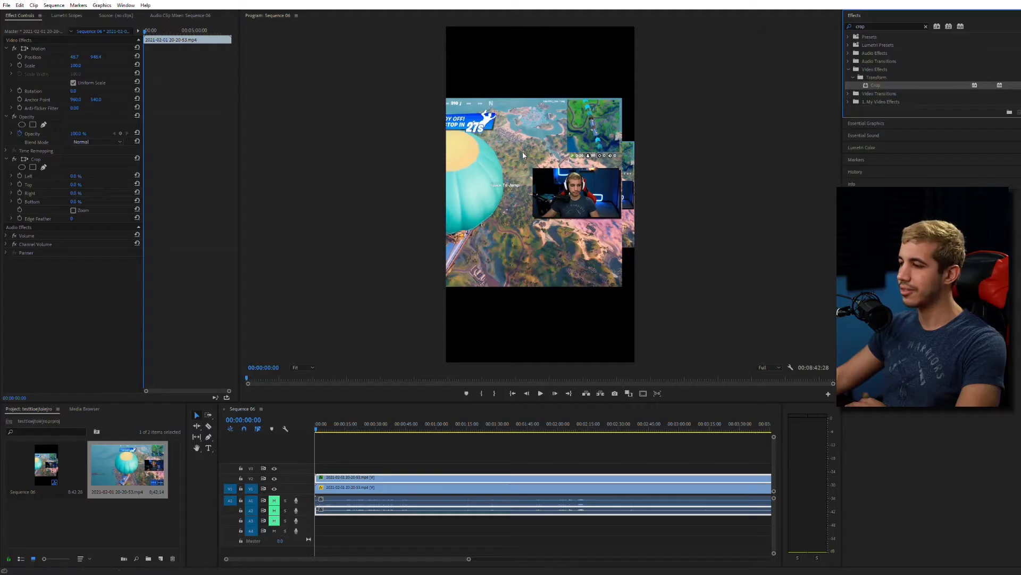
Step: Crop the V2 clip down to the webcam picture, about 73% left, 37% top, 0.5% right and 36% bottom
double_click(513, 141)
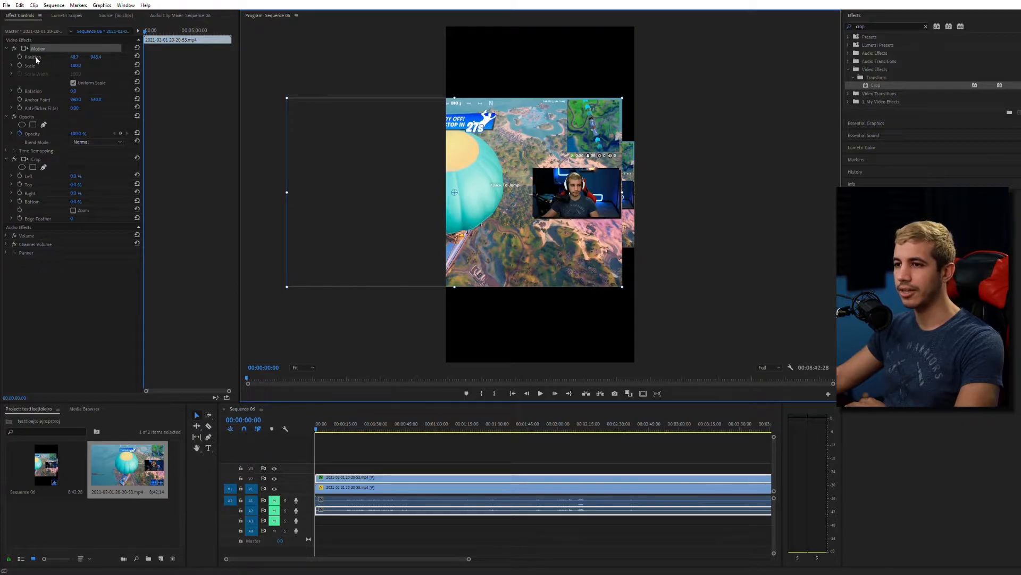
click(52, 158)
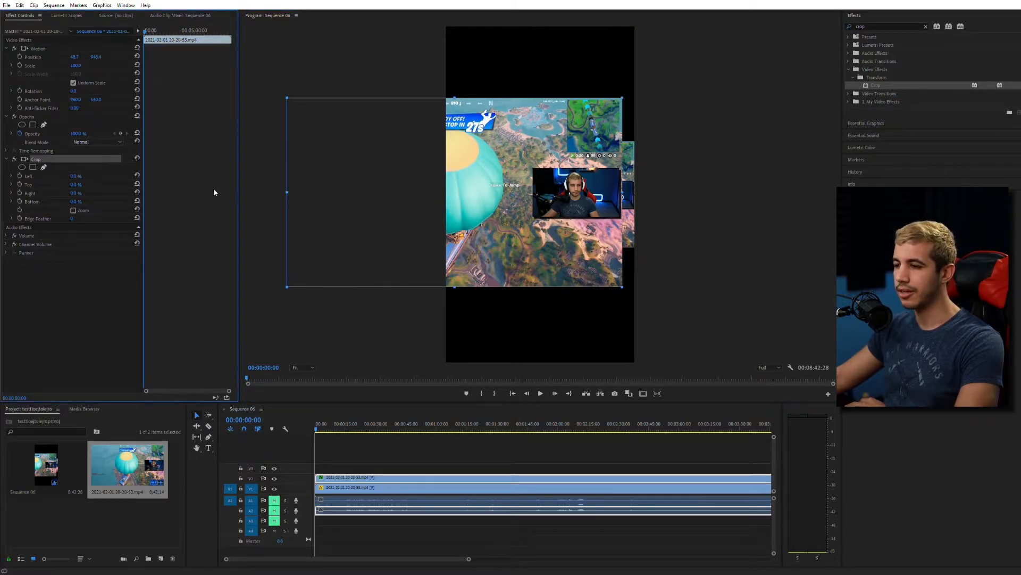
drag(288, 197, 388, 197)
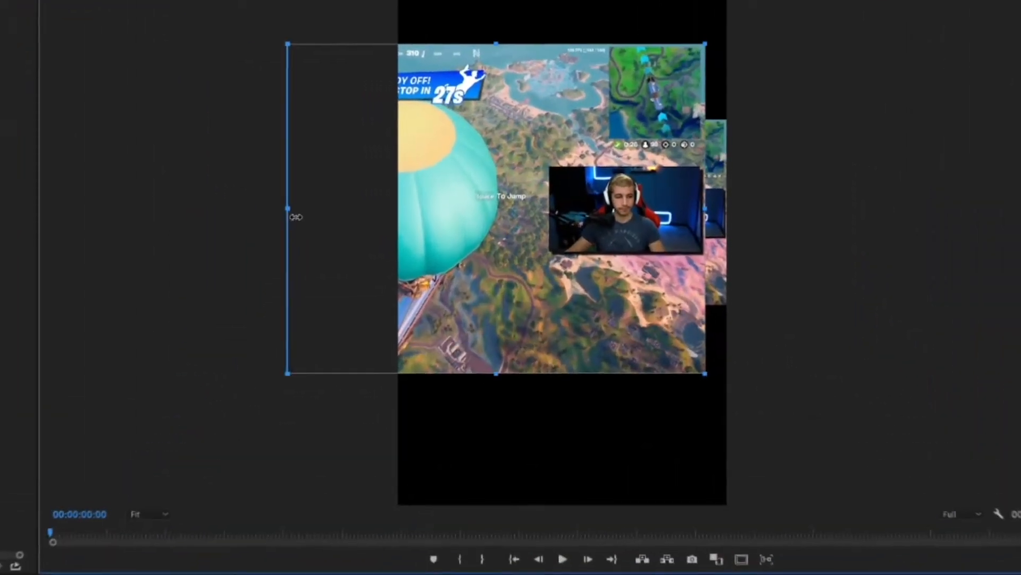
drag(295, 217, 550, 210)
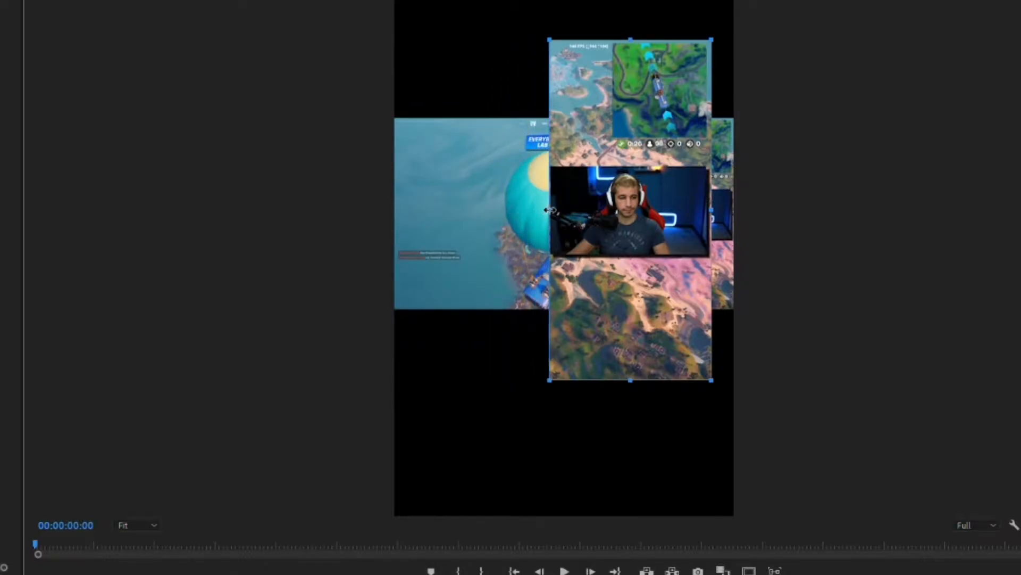
drag(631, 39, 626, 165)
drag(631, 380, 638, 258)
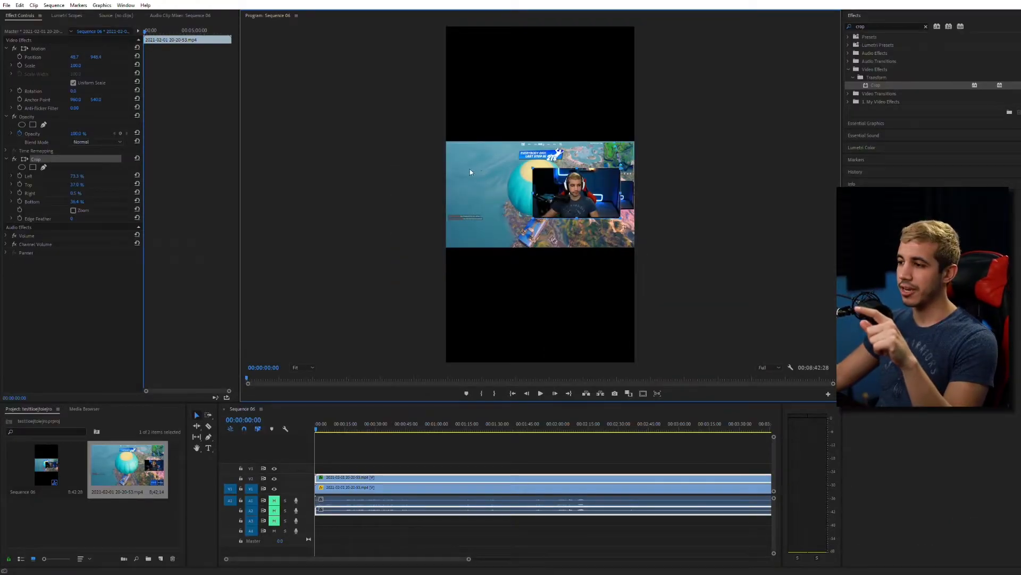
Step: Enlarge the cropped webcam clip to a scale of about 225 and position it across the top of the vertical frame
key(space)
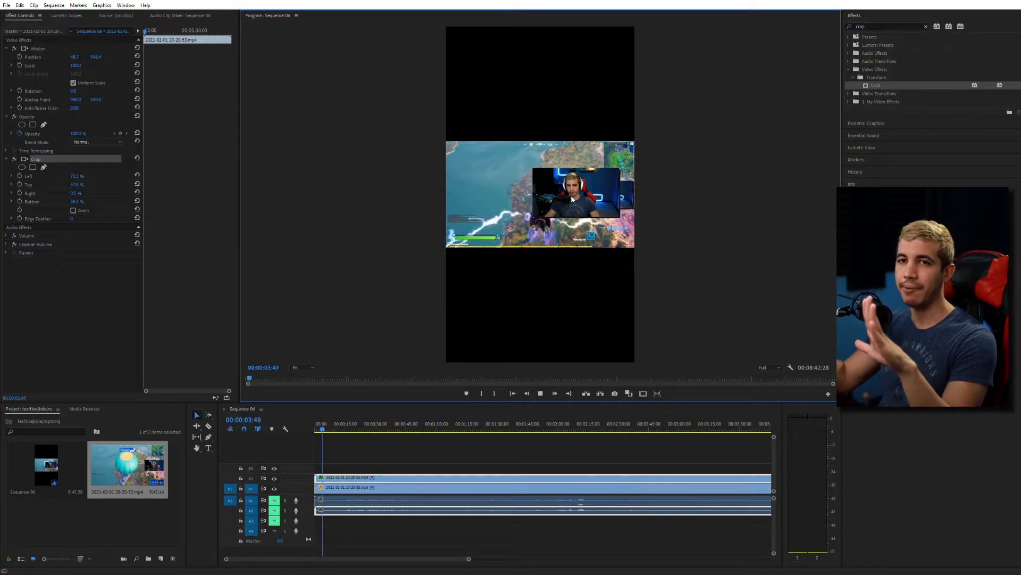
click(76, 48)
drag(540, 221, 495, 101)
drag(558, 174, 678, 240)
drag(603, 201, 524, 191)
drag(598, 231, 633, 276)
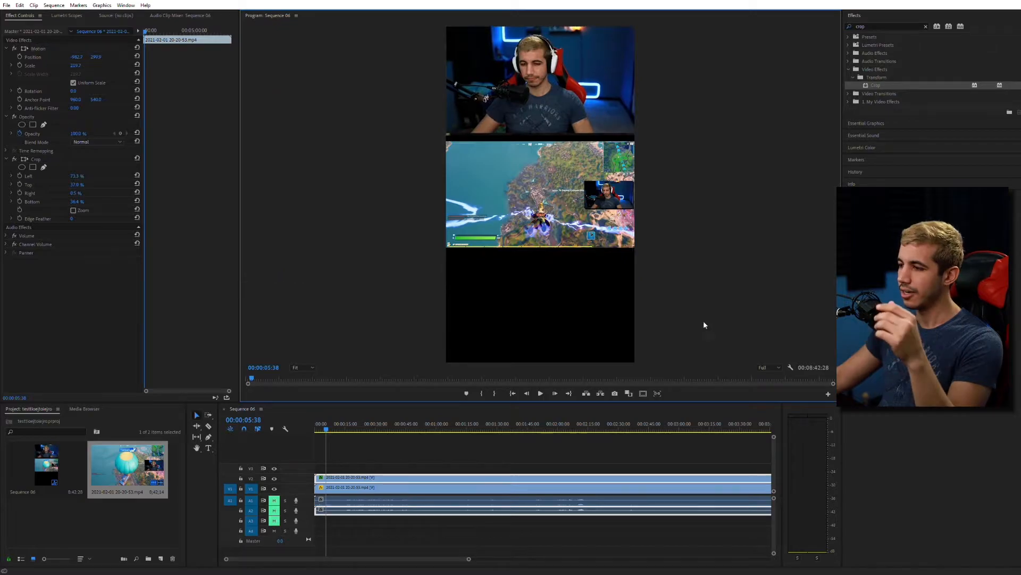
Step: Enlarge the V1 gameplay clip to a scale of about 120, move it down to fill the area below the webcam, and play it back
click(356, 490)
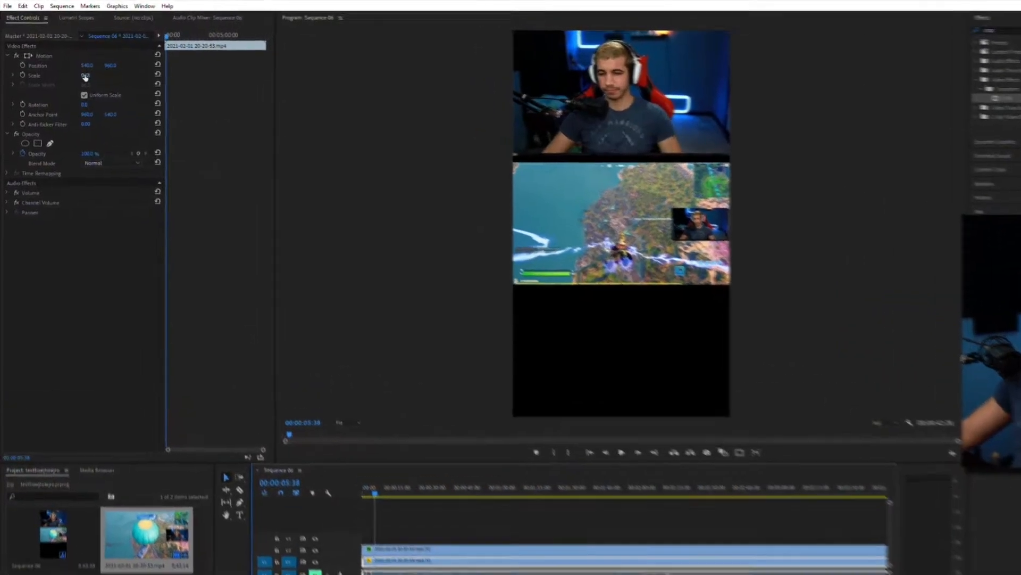
click(75, 66)
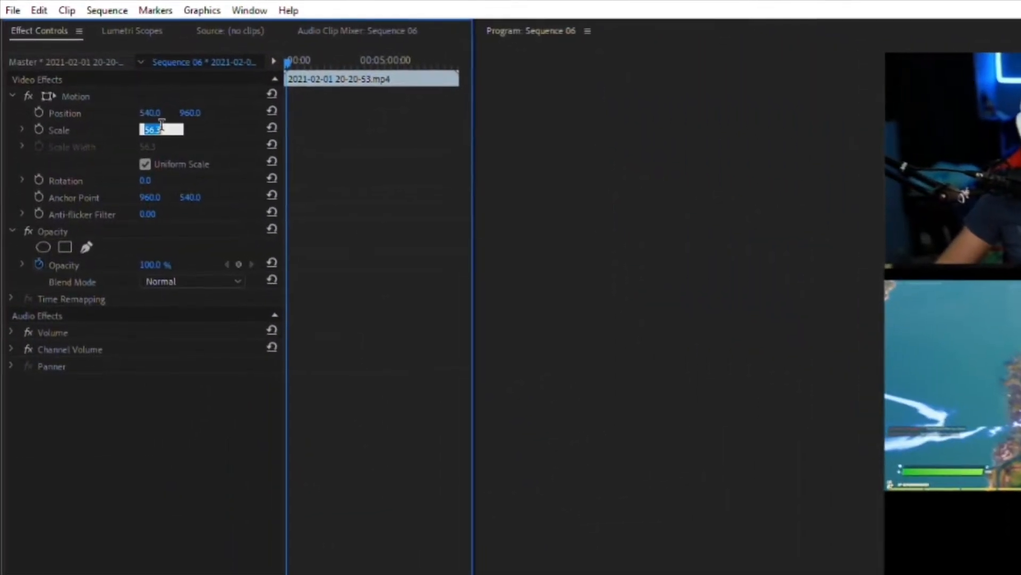
click(99, 68)
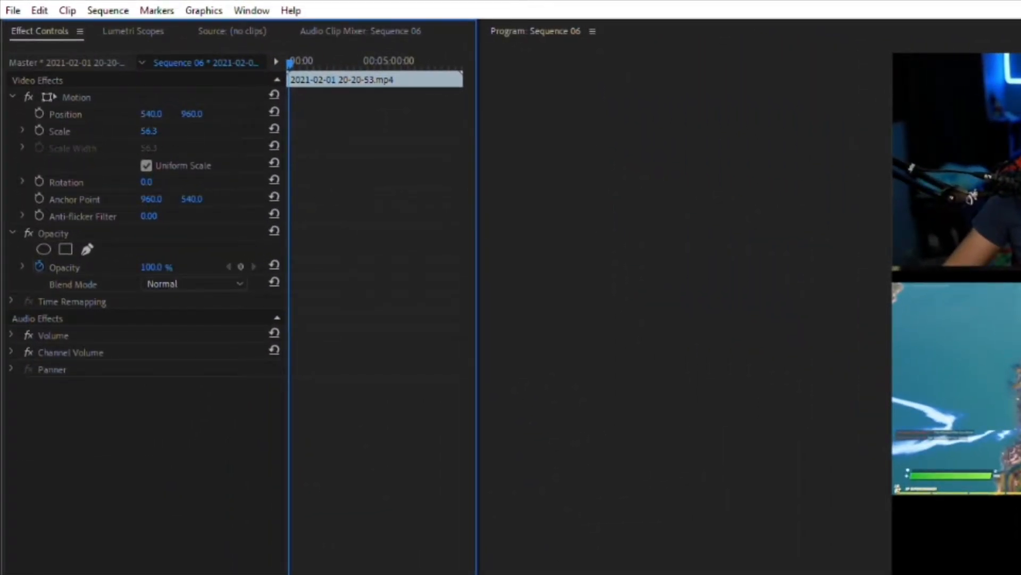
drag(149, 131, 229, 131)
drag(682, 167, 681, 165)
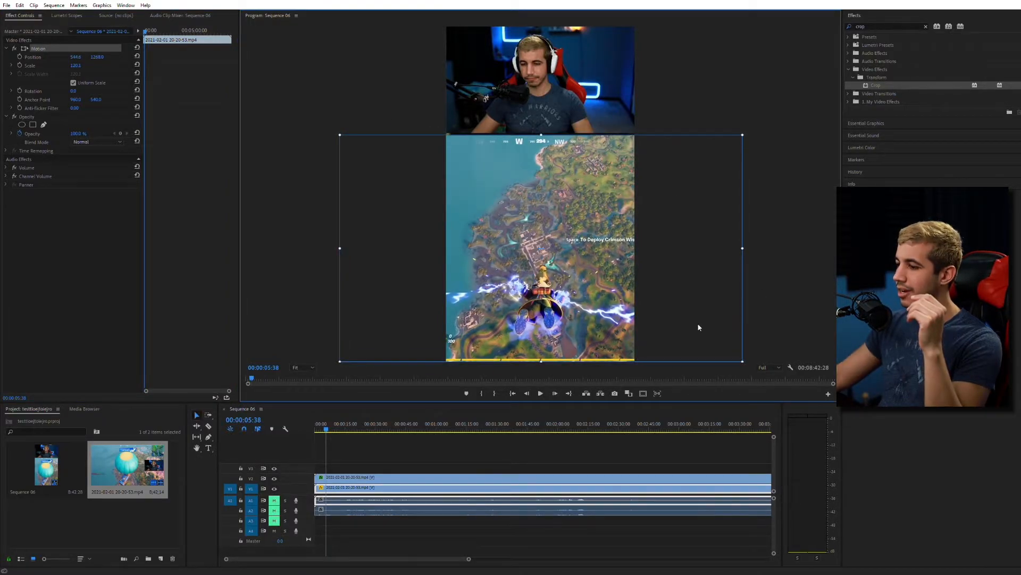
click(778, 274)
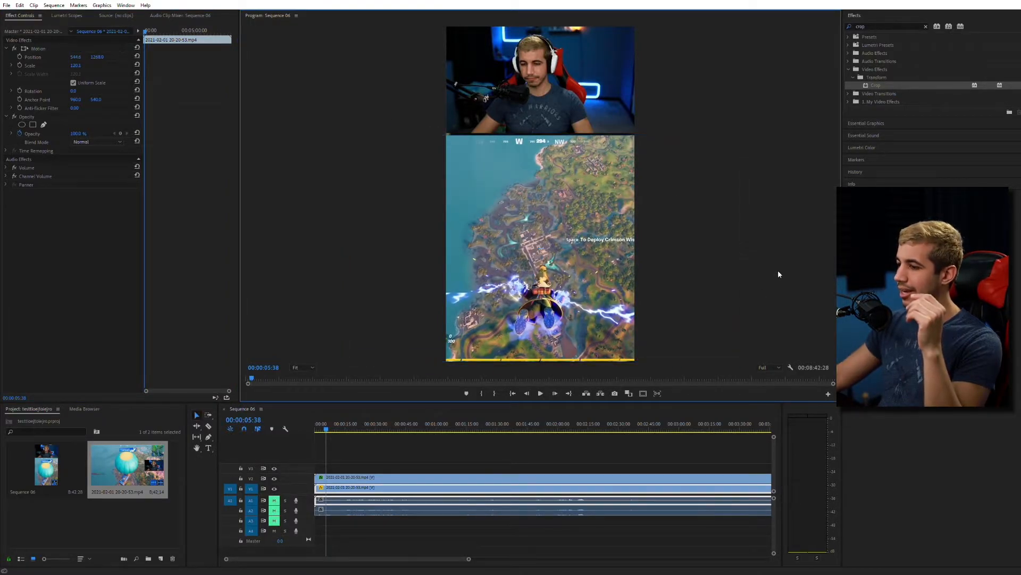
click(544, 397)
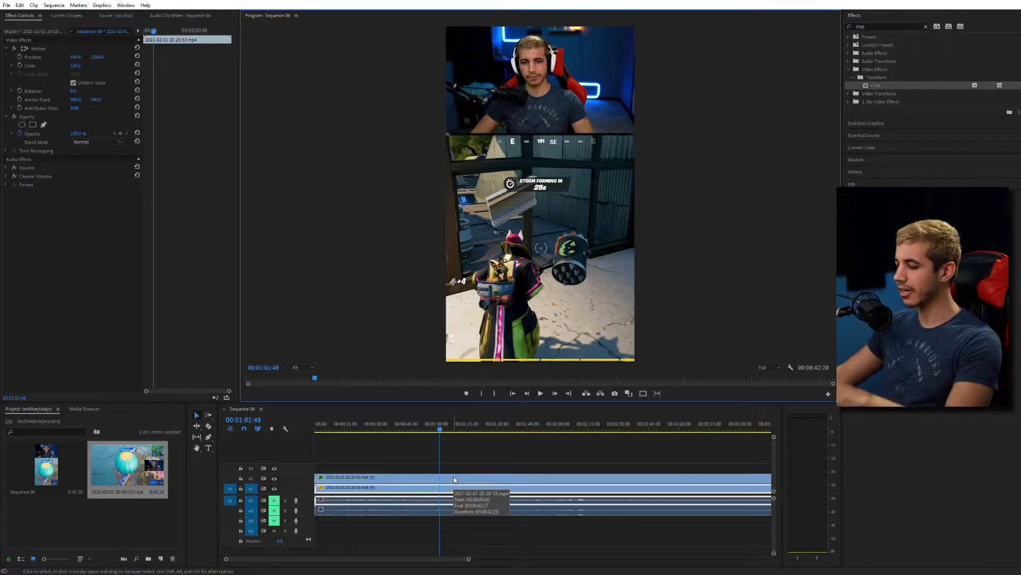
Step: Delete the existing clips and stack three copies of the gameplay recording on tracks V1 to V3, keeping the existing sequence settings
click(453, 476)
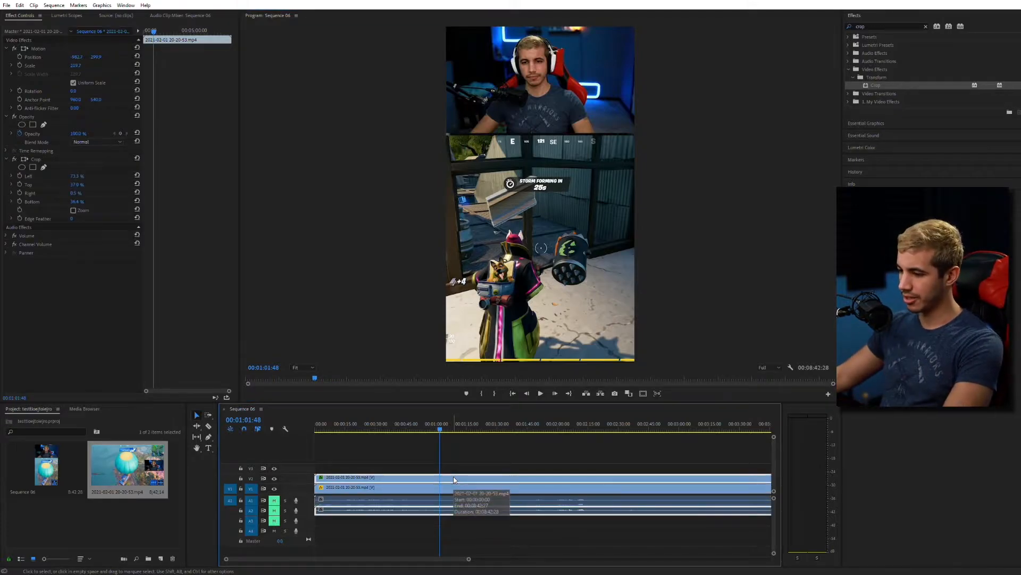
key(Delete)
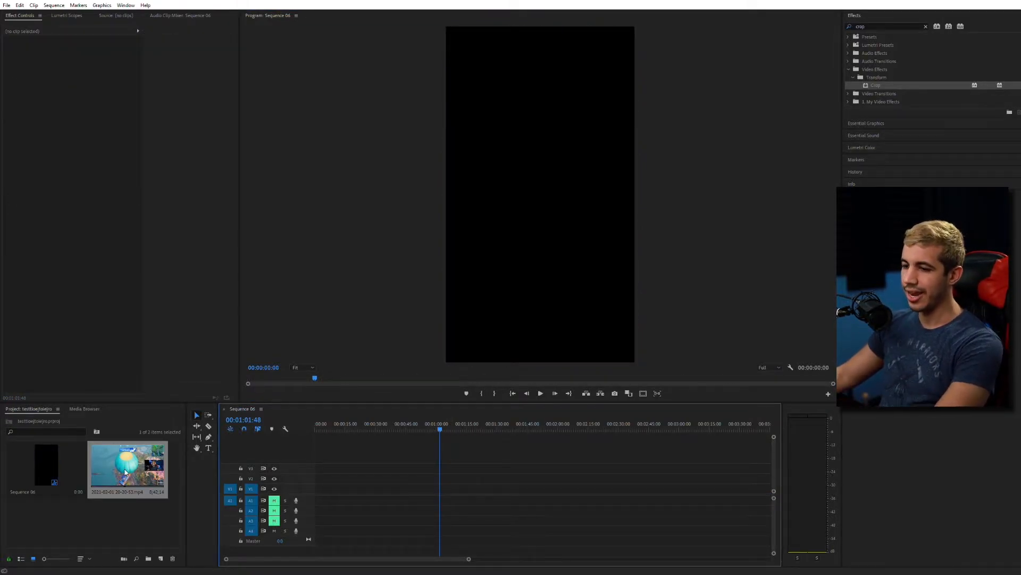
drag(125, 472, 302, 497)
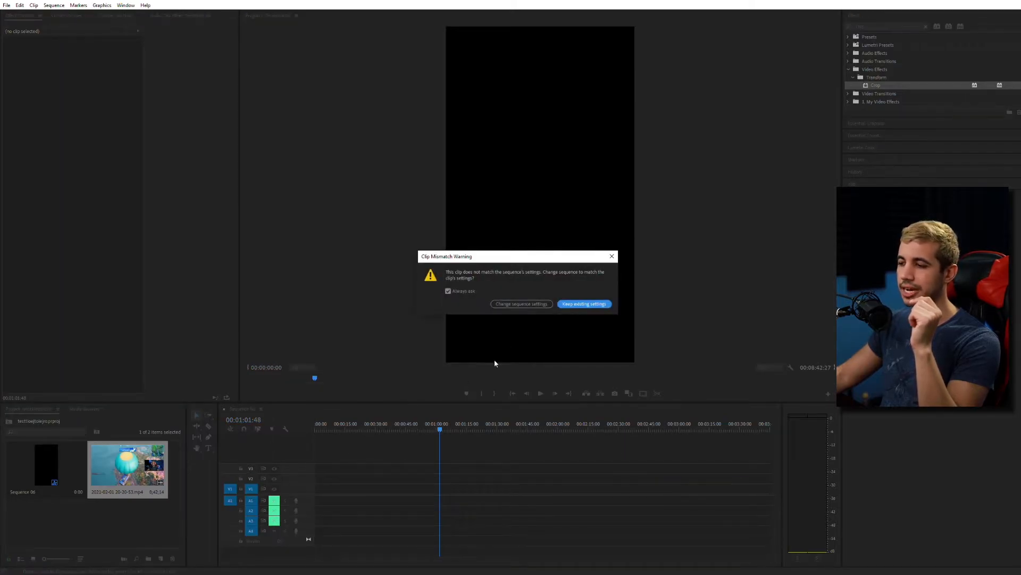
click(589, 304)
drag(156, 464, 293, 471)
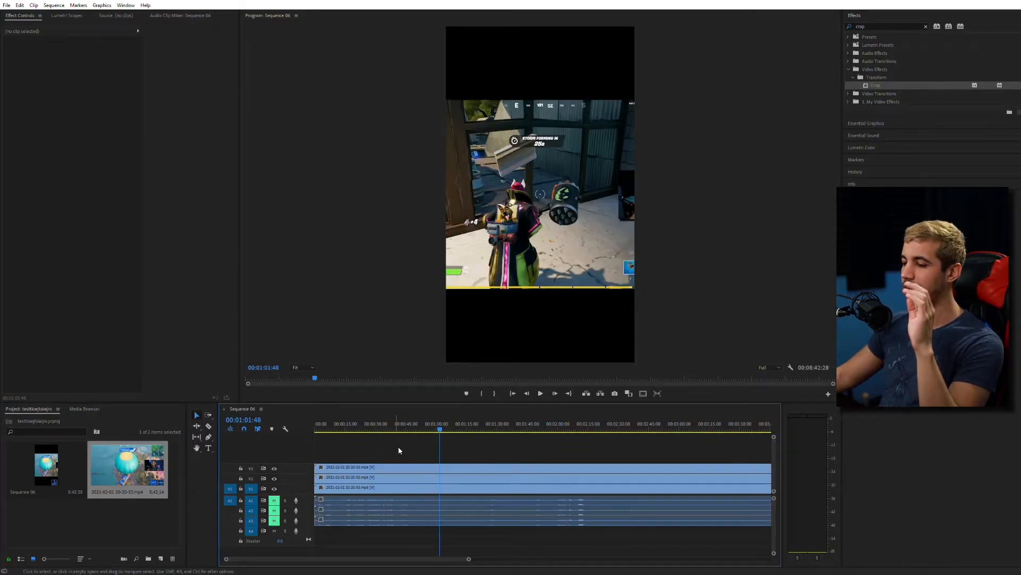
Step: Shift the V3 copy sideways so its whole webcam picture lies inside the frame, and apply the Crop effect to it
click(408, 466)
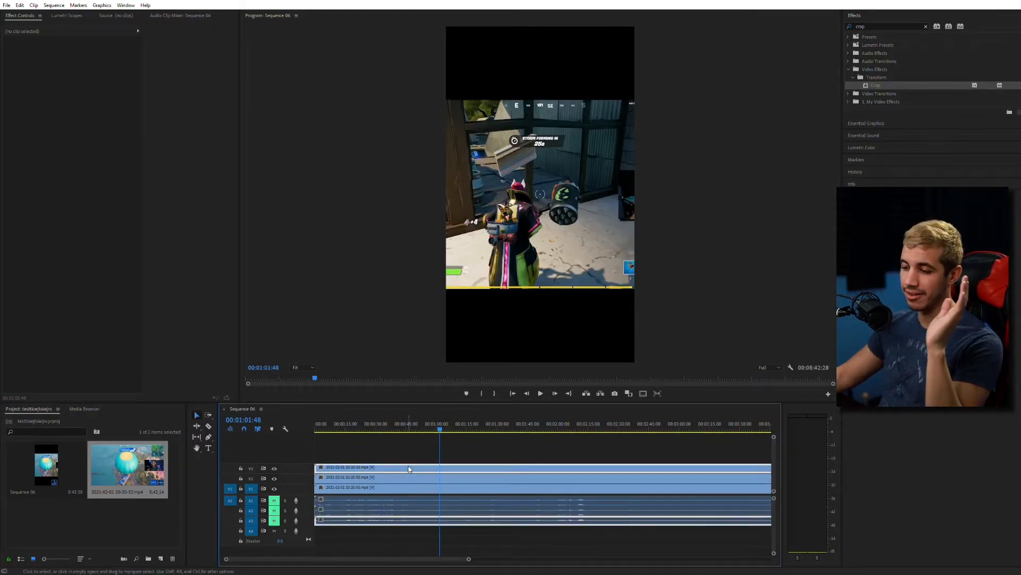
click(557, 261)
drag(556, 261, 526, 254)
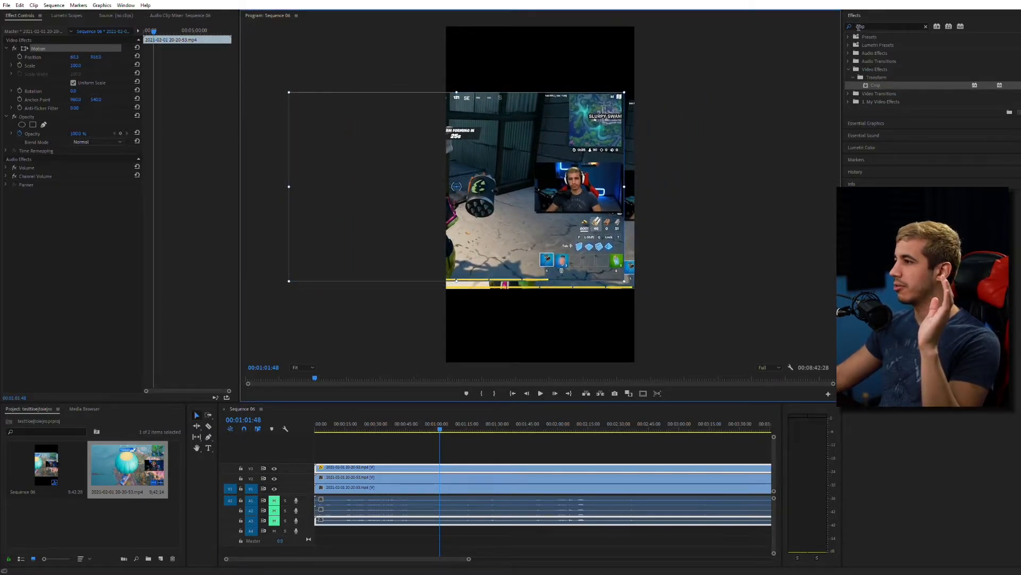
drag(879, 87, 843, 114)
drag(411, 453, 406, 467)
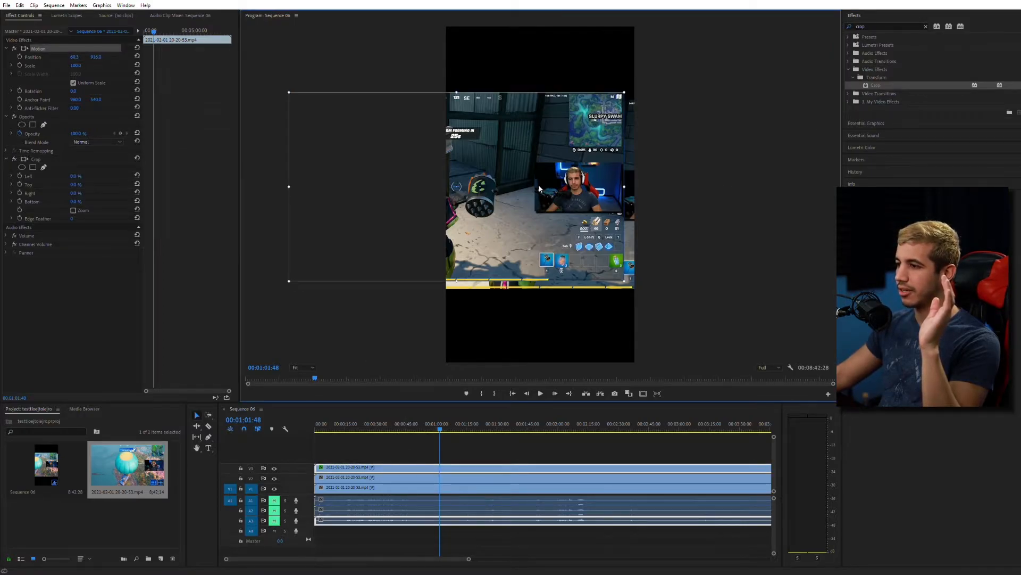
Step: Crop the V3 copy down to the webcam picture, about 73% left, 37% top and 36% bottom, and move it directly above the gameplay
click(37, 160)
drag(290, 185, 544, 74)
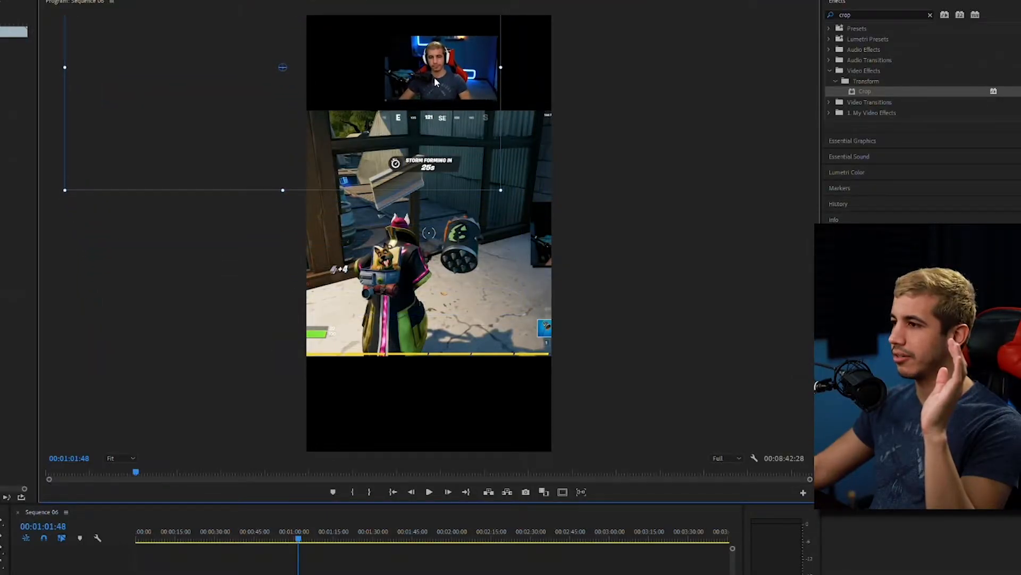
drag(434, 76, 432, 87)
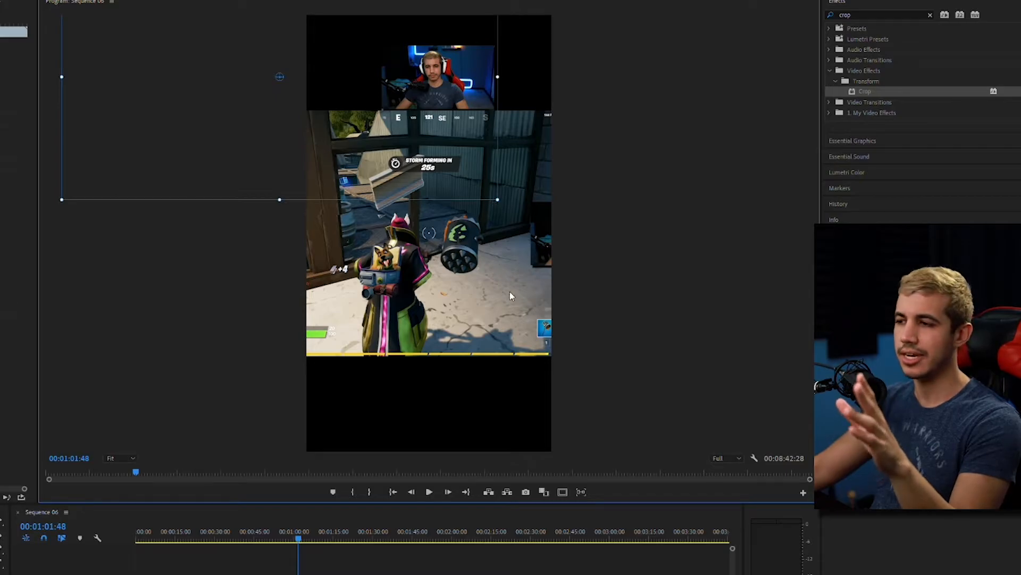
Step: Enlarge the V2 gameplay copy to a scale of about 121 and lower it to sit directly beneath the webcam picture
click(531, 218)
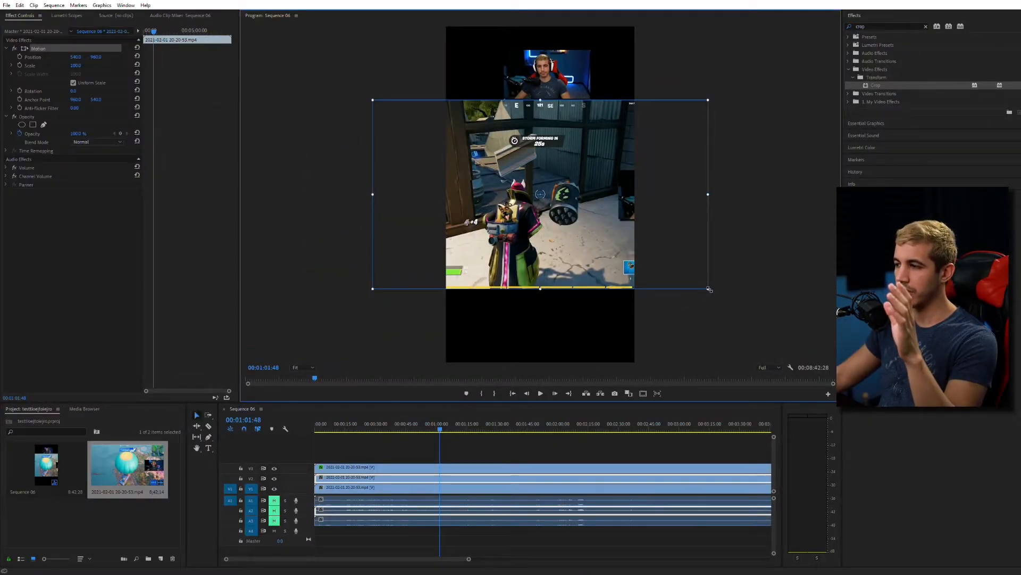
drag(710, 289, 724, 309)
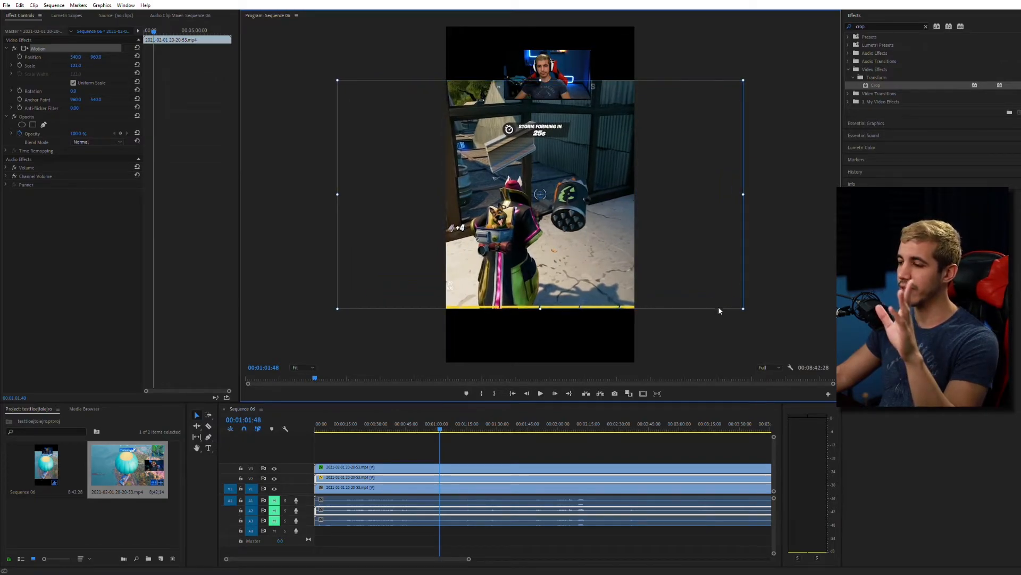
drag(594, 268, 594, 286)
click(548, 74)
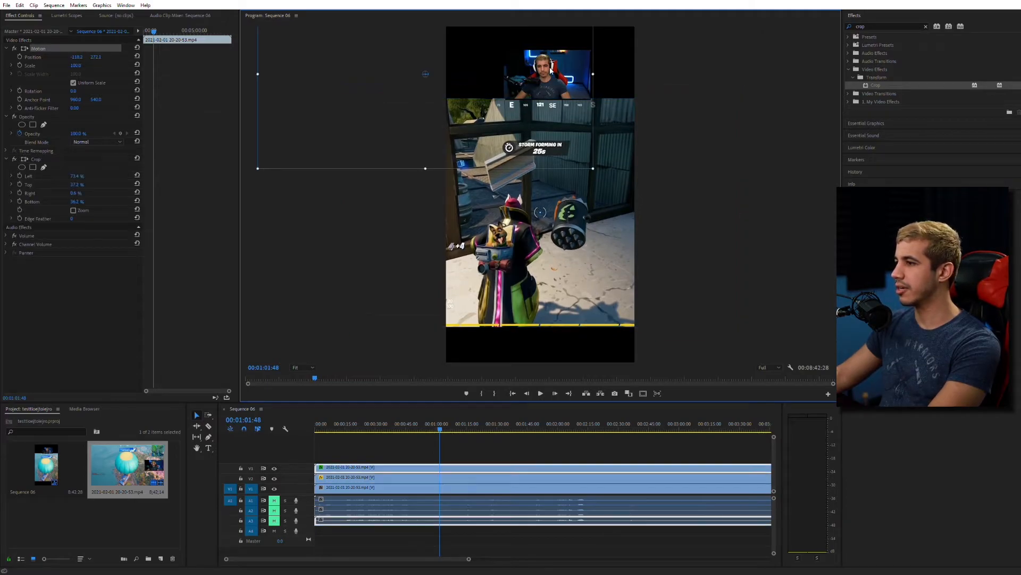
Step: Enlarge the V1 copy to a scale of about 179 so it fills the vertical frame as a background, and preview the result
click(335, 491)
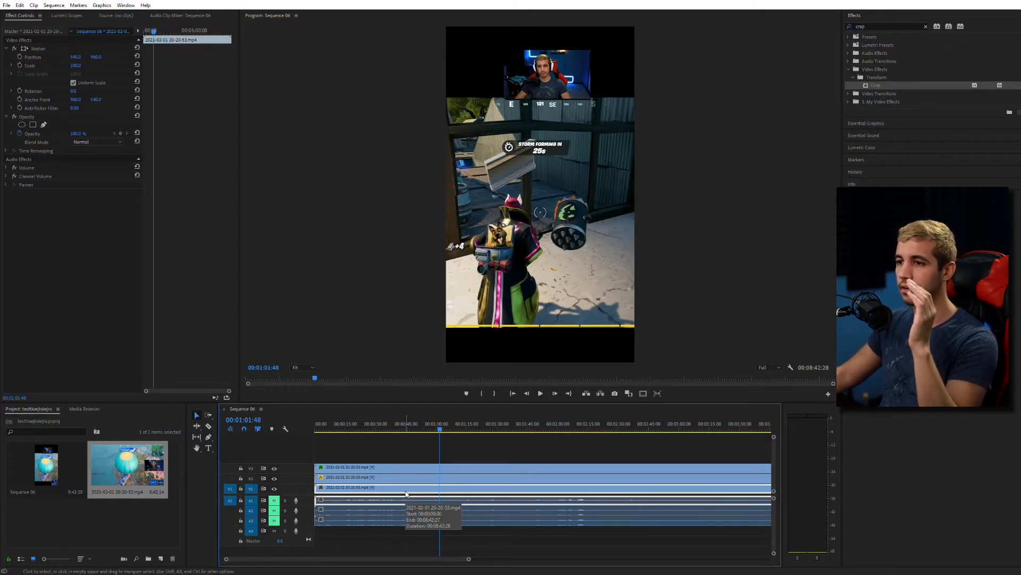
click(78, 66)
drag(79, 66, 120, 66)
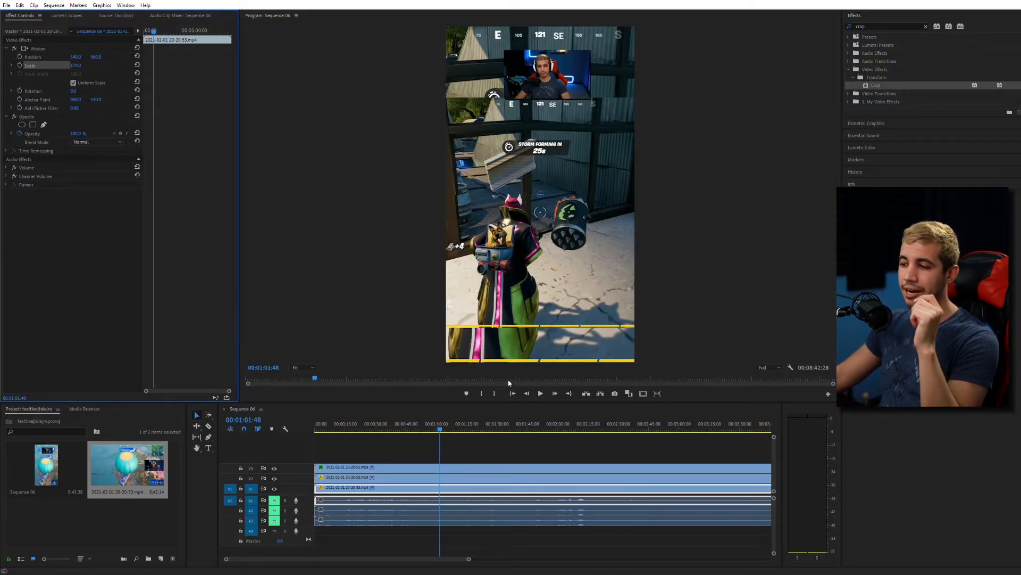
click(542, 395)
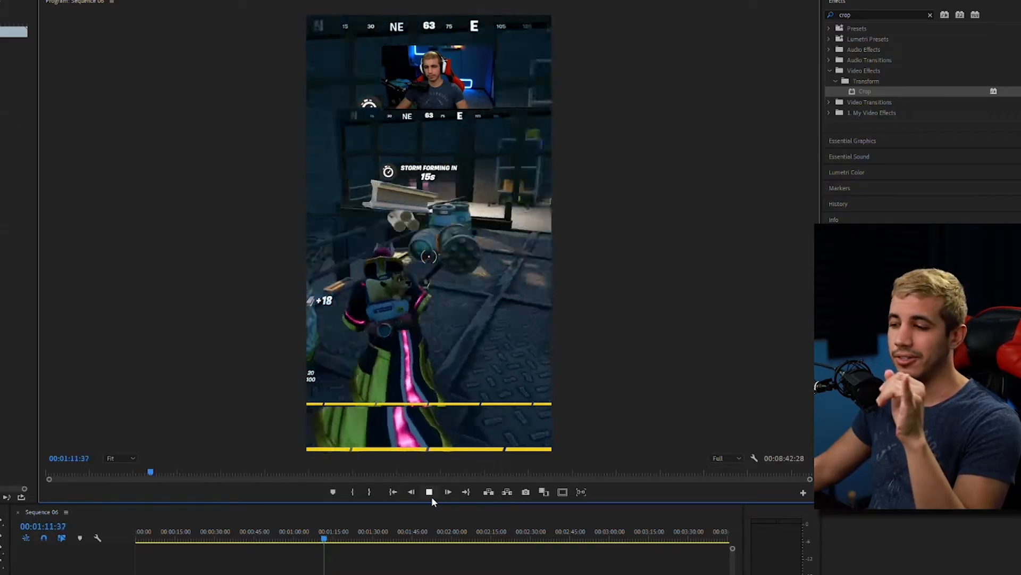
click(430, 494)
Step: Find the Gaussian Blur effect and apply it to the background clip on track V1
click(930, 15)
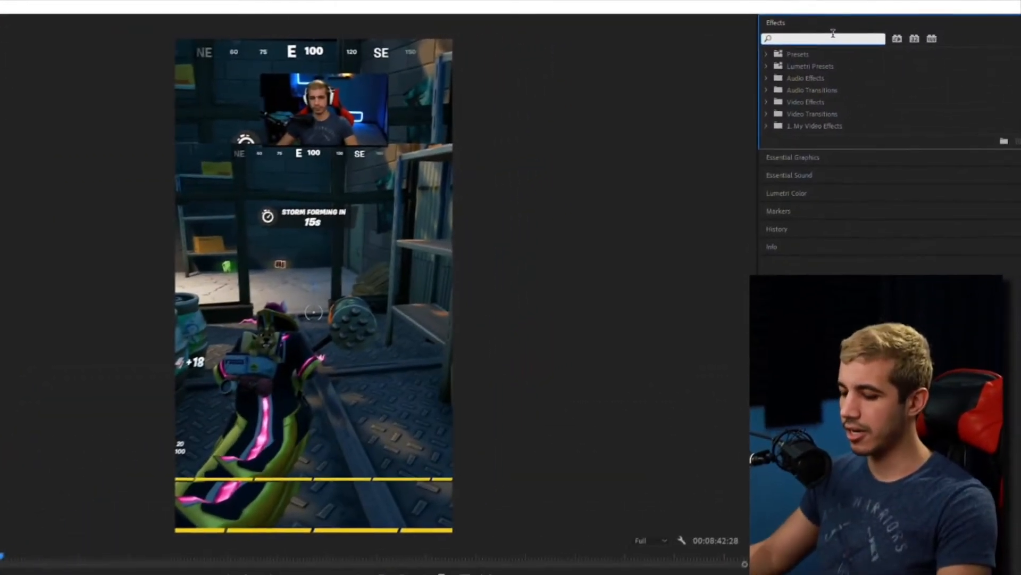
text(gaus)
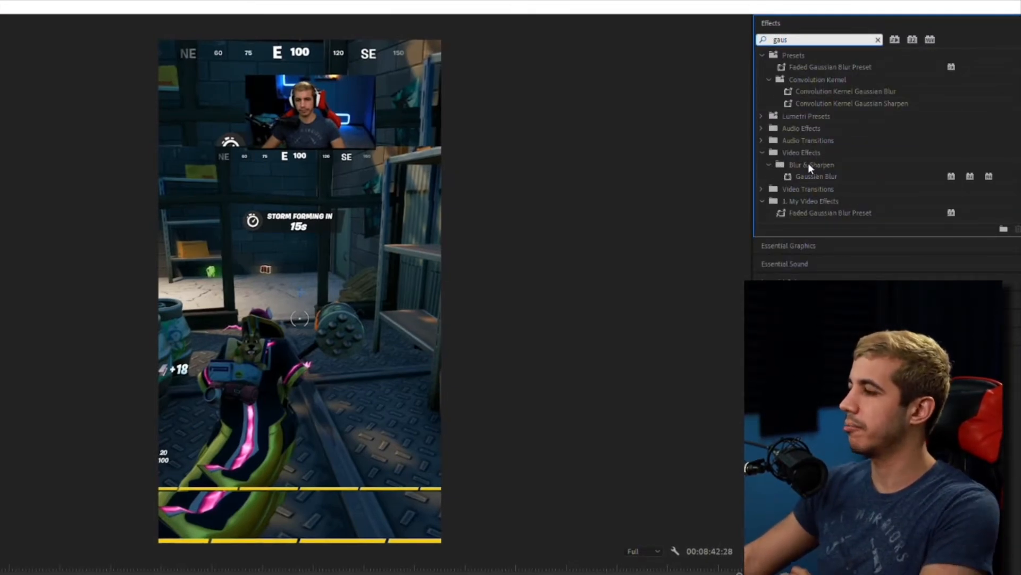
click(818, 177)
drag(827, 179, 297, 451)
Step: Set the background clip's Gaussian Blur blurriness to 15 and play back the result
click(82, 174)
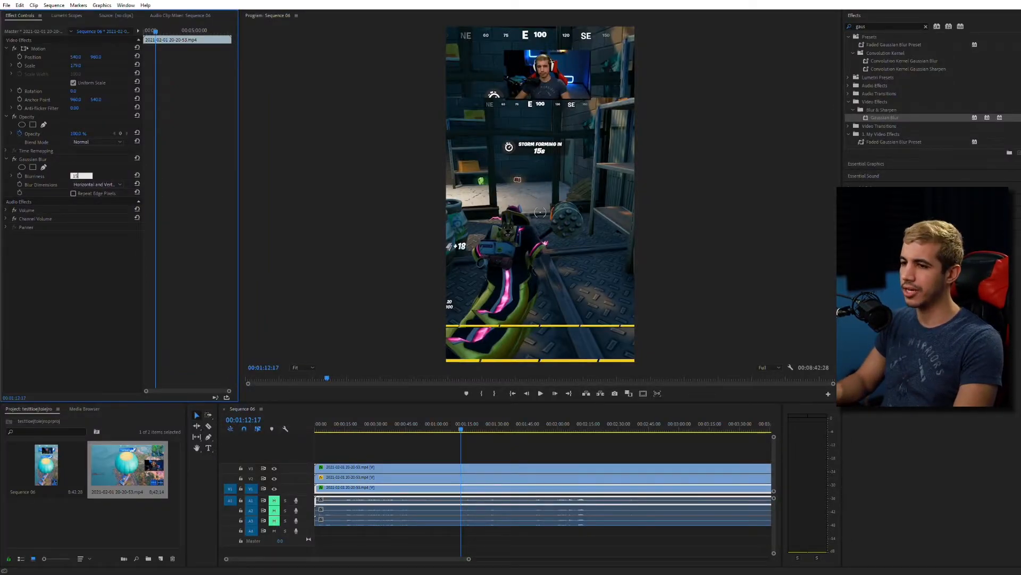
text(15)
key(Return)
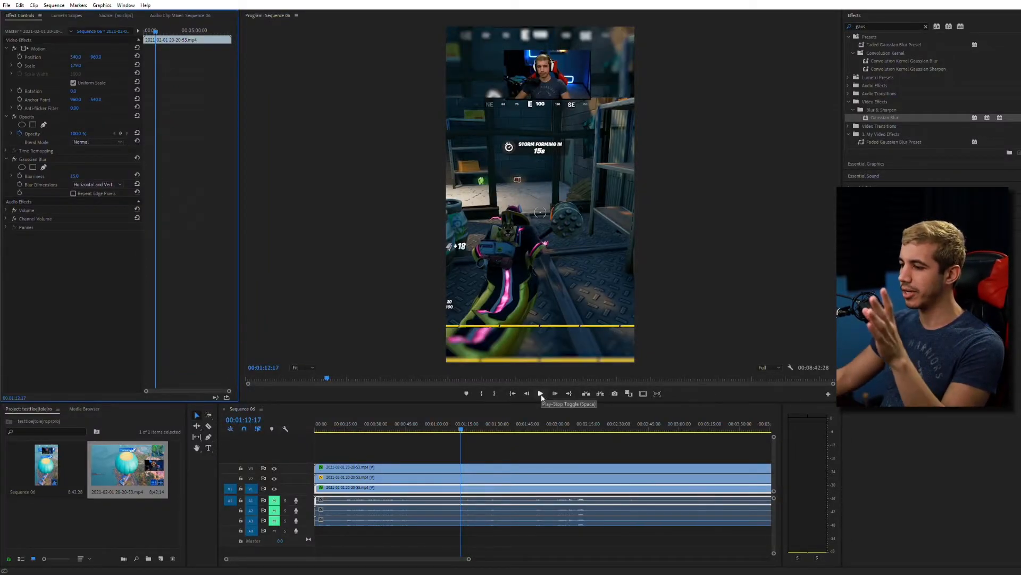
click(541, 394)
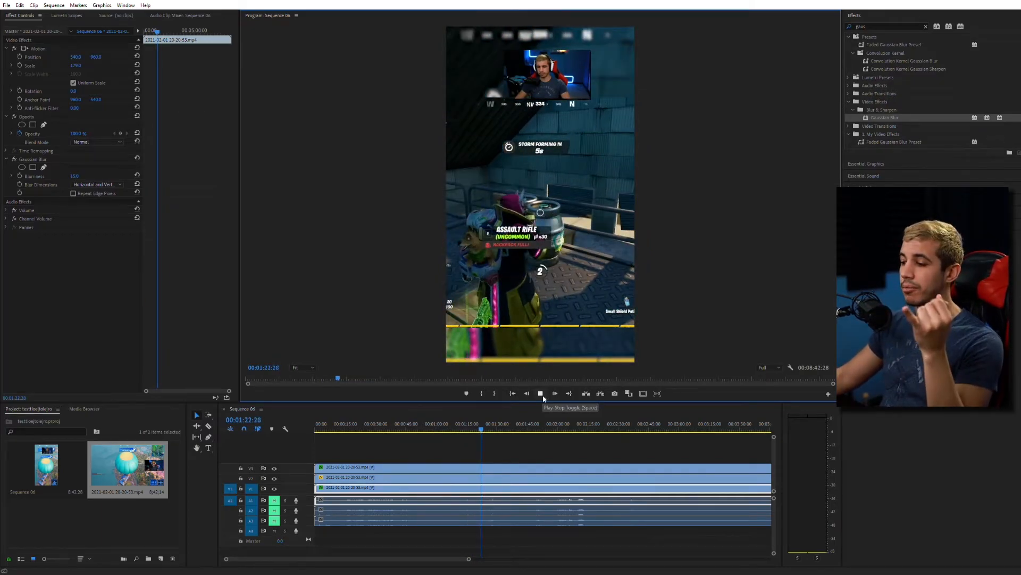
click(542, 394)
Step: Find the Lumetri Color effect and apply it to the blurred background clip on track V1
click(927, 25)
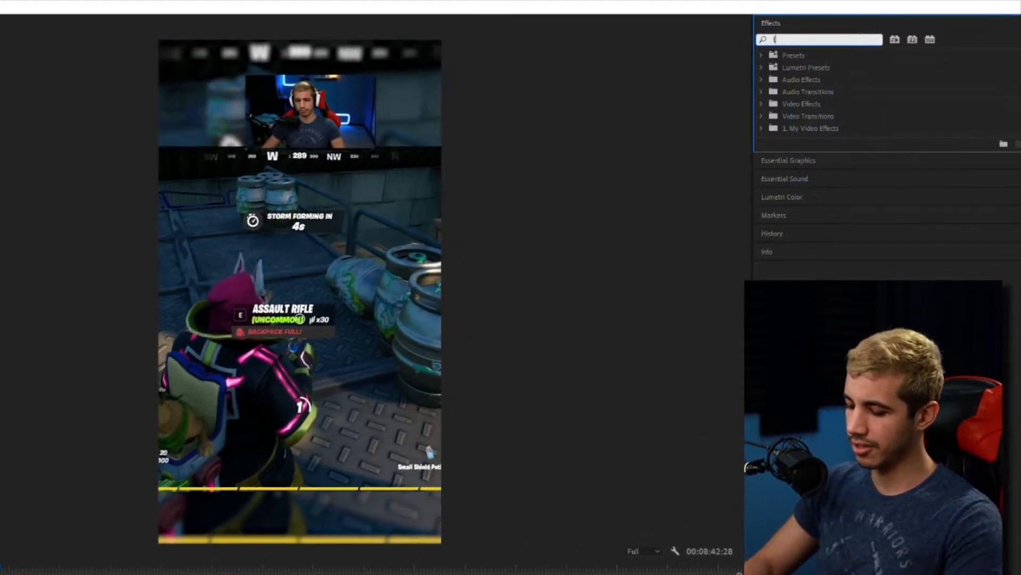
text(lum)
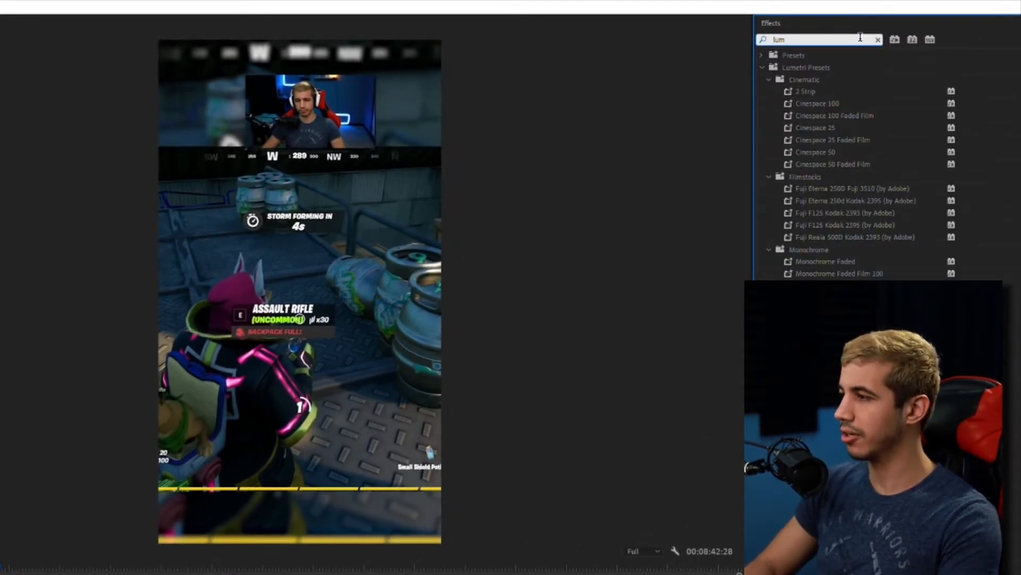
text(etri colo)
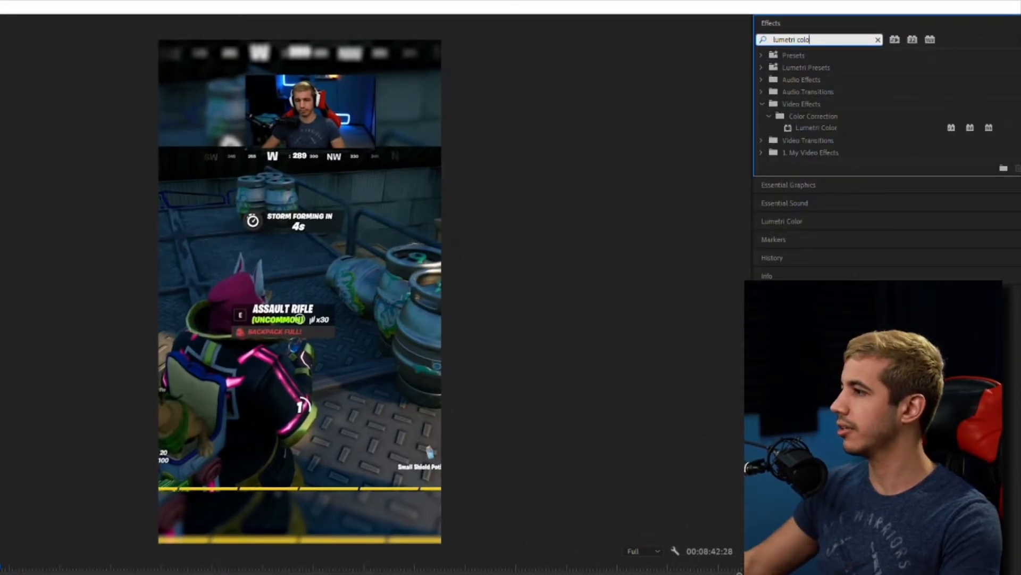
click(824, 128)
drag(822, 128, 356, 450)
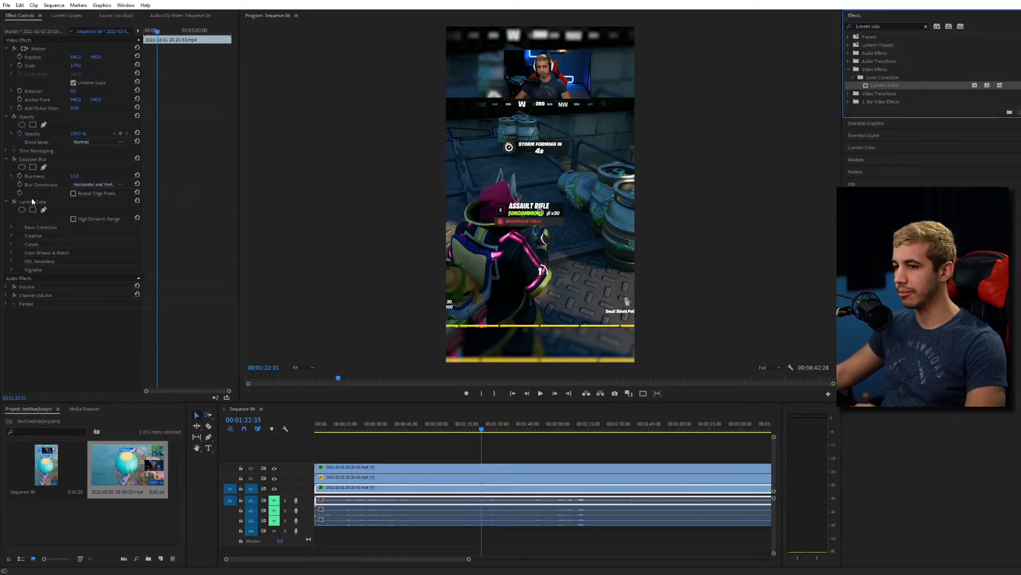
Step: Set Faded Film to 100 in the background clip's Lumetri creative adjustments and play back the result
click(12, 236)
scroll(48, 266, down, 1)
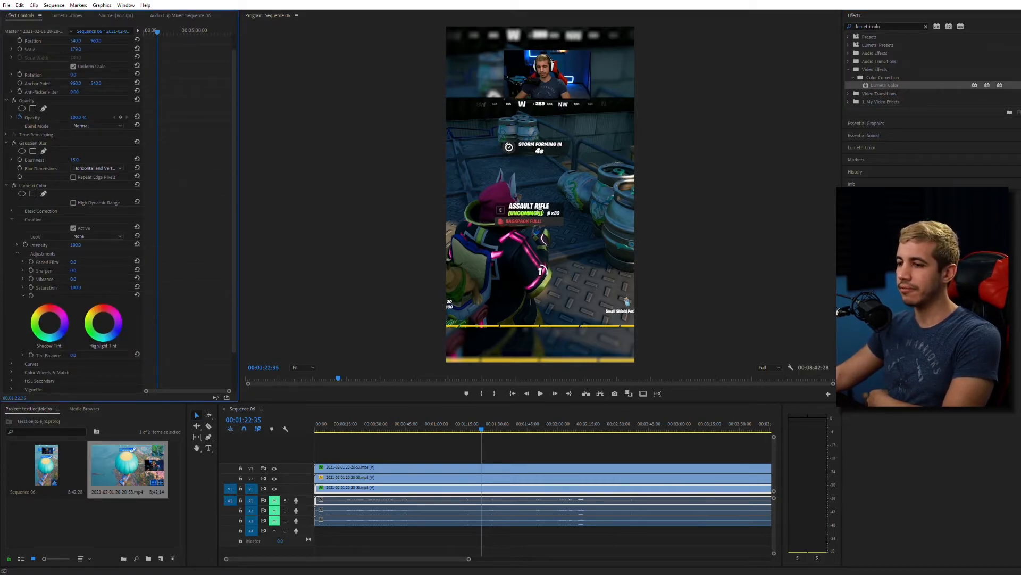
drag(74, 262, 146, 262)
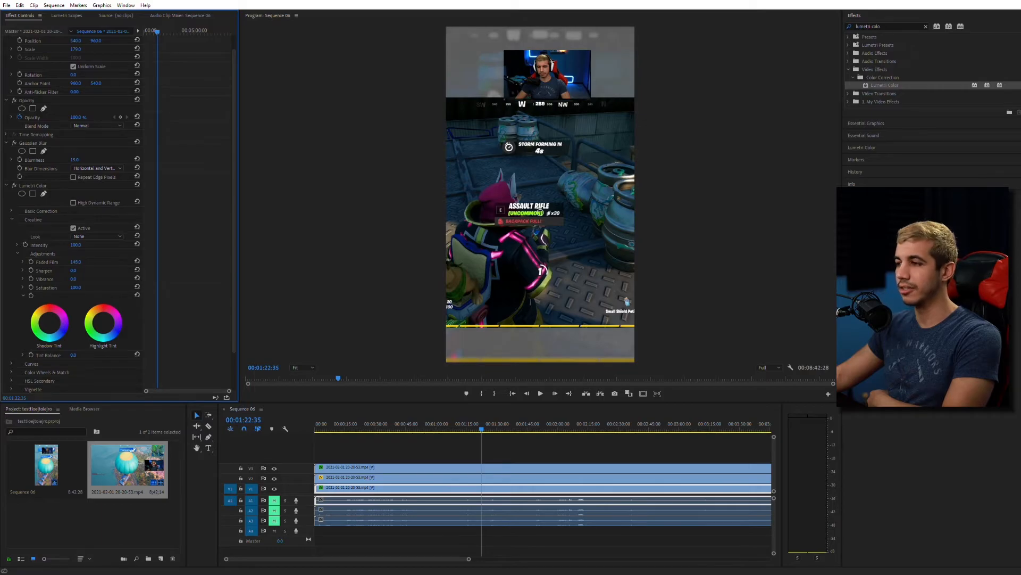
click(539, 393)
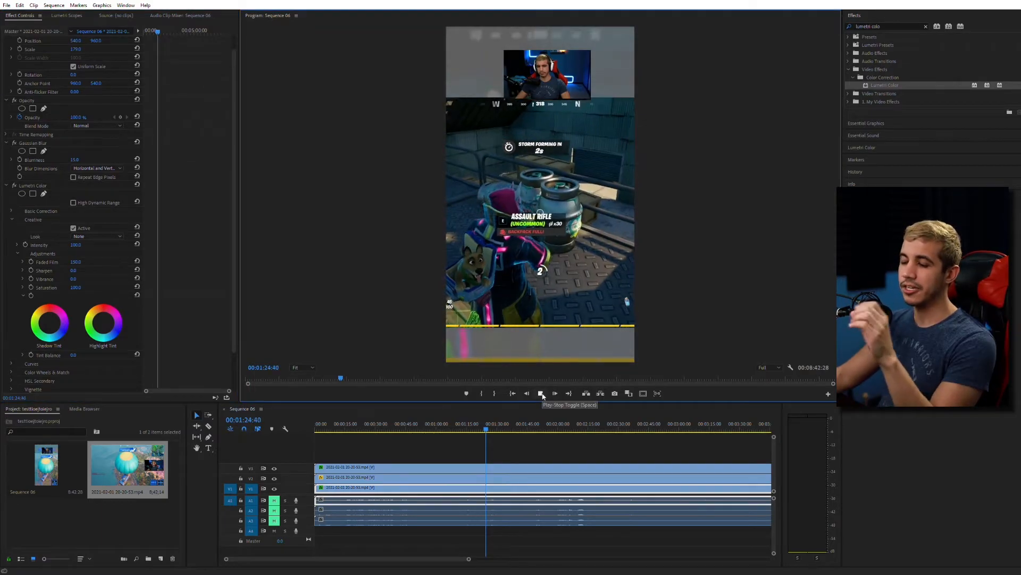
click(78, 262)
text(100)
key(Return)
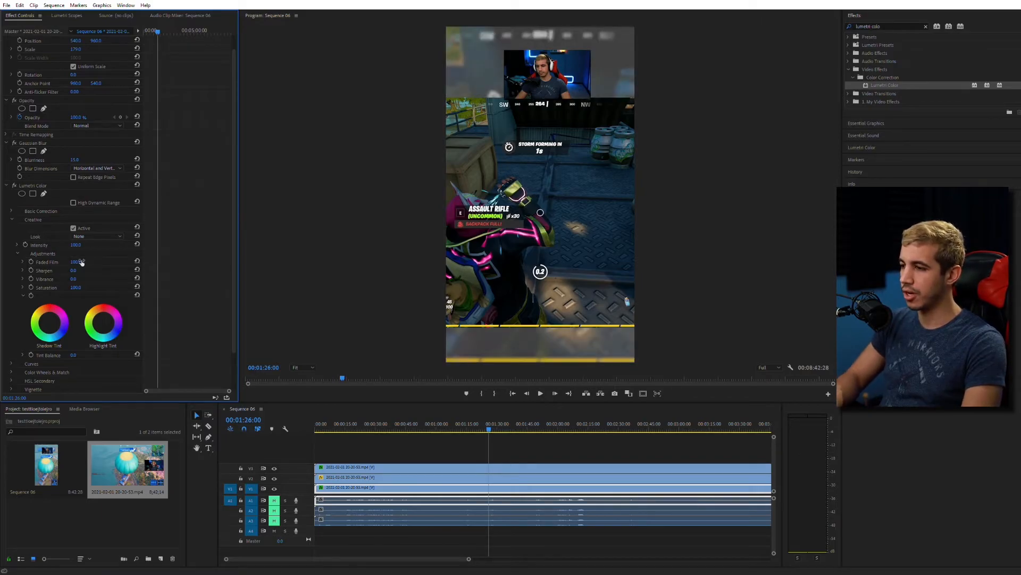
click(540, 393)
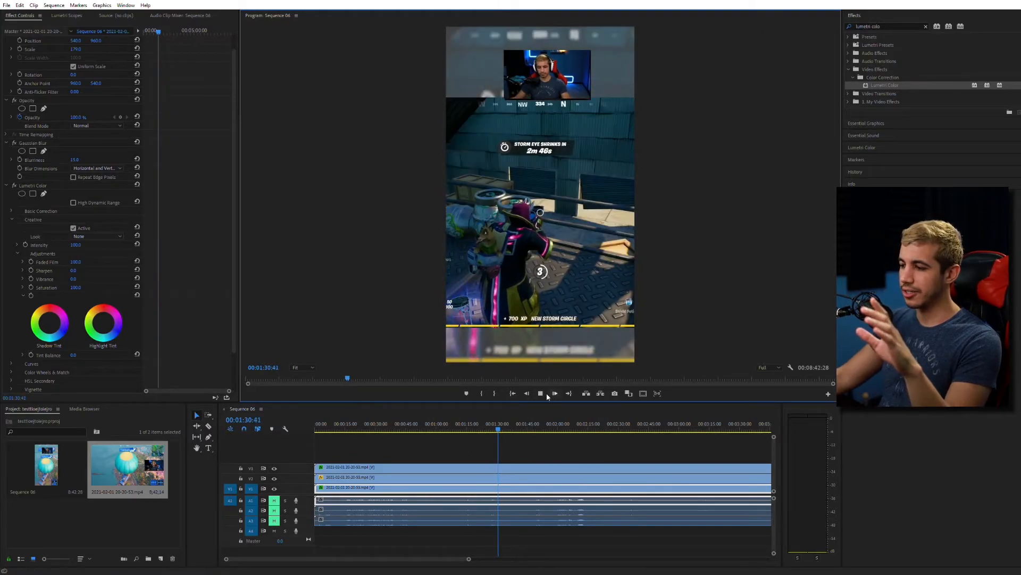
Step: Stop playback, enlarge the webcam clip on track V3 and centre it above the gameplay, and slightly shift the background clip on V1
click(542, 393)
click(453, 467)
click(537, 92)
drag(595, 170, 642, 196)
drag(597, 91, 559, 81)
drag(594, 166, 612, 190)
drag(568, 80, 561, 78)
click(688, 191)
drag(570, 356, 570, 355)
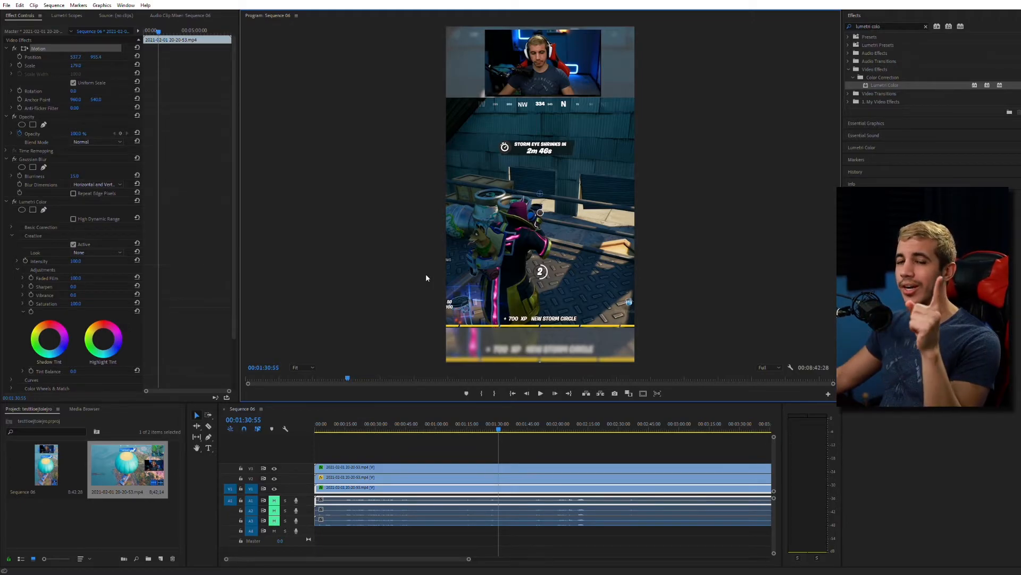
Step: Find the Radial Shadow effect and apply it to the gameplay clip on track V2
click(925, 27)
text(radial)
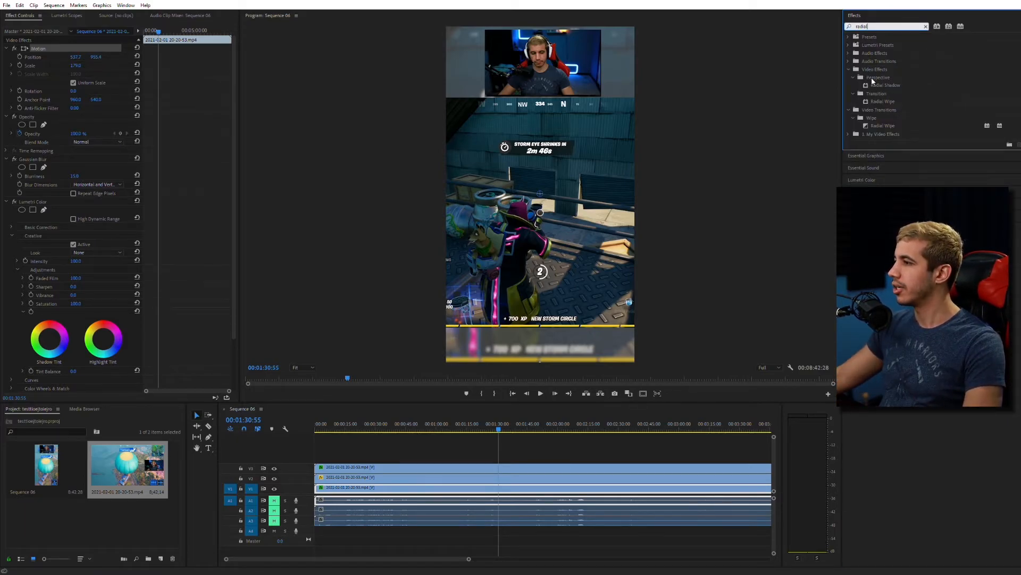
drag(894, 85, 404, 481)
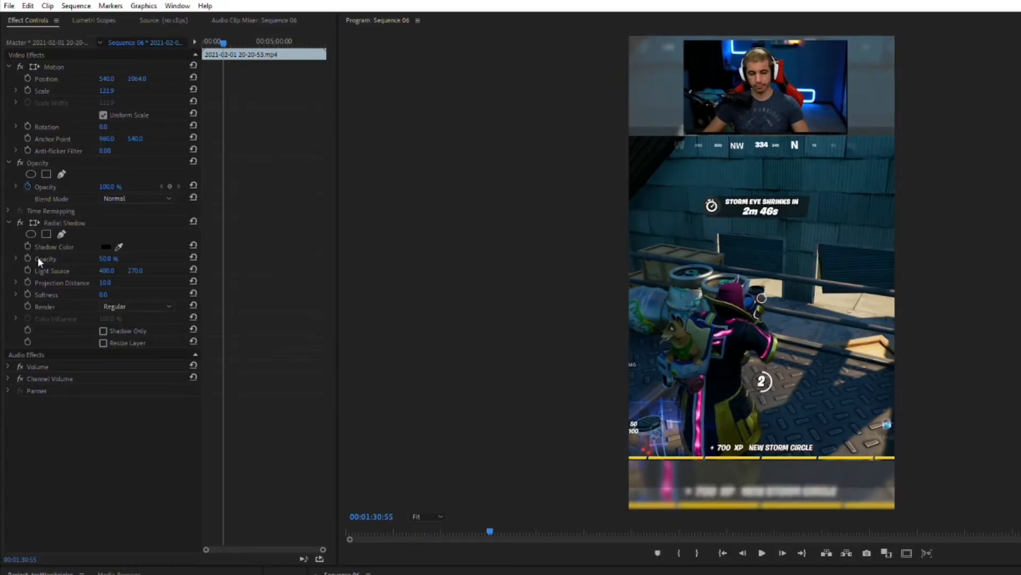
Step: Set the gameplay clip's Radial Shadow to 100% opacity, projection distance 3 and softness 100, and play back the result
drag(107, 260, 160, 260)
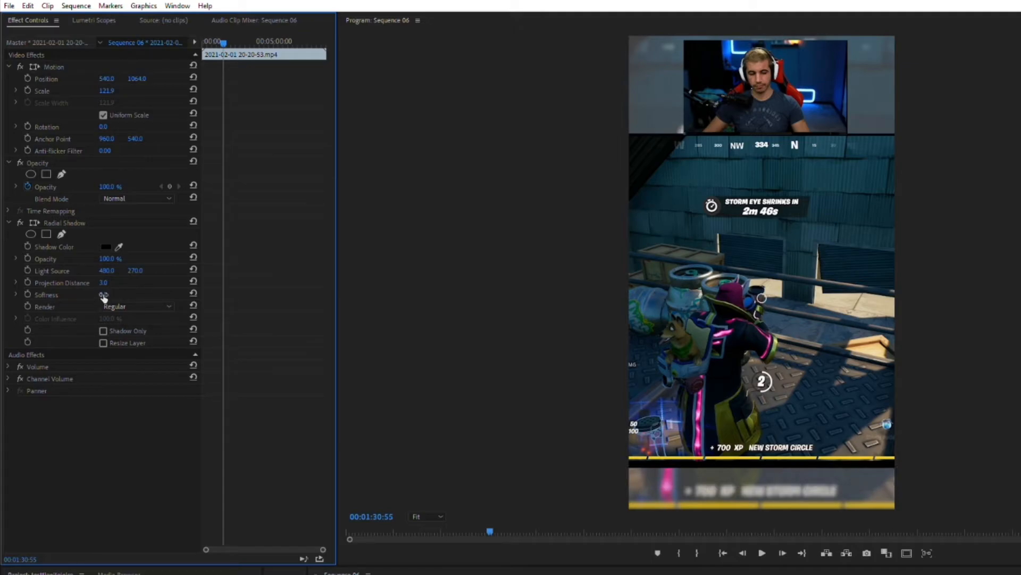
drag(104, 295, 157, 295)
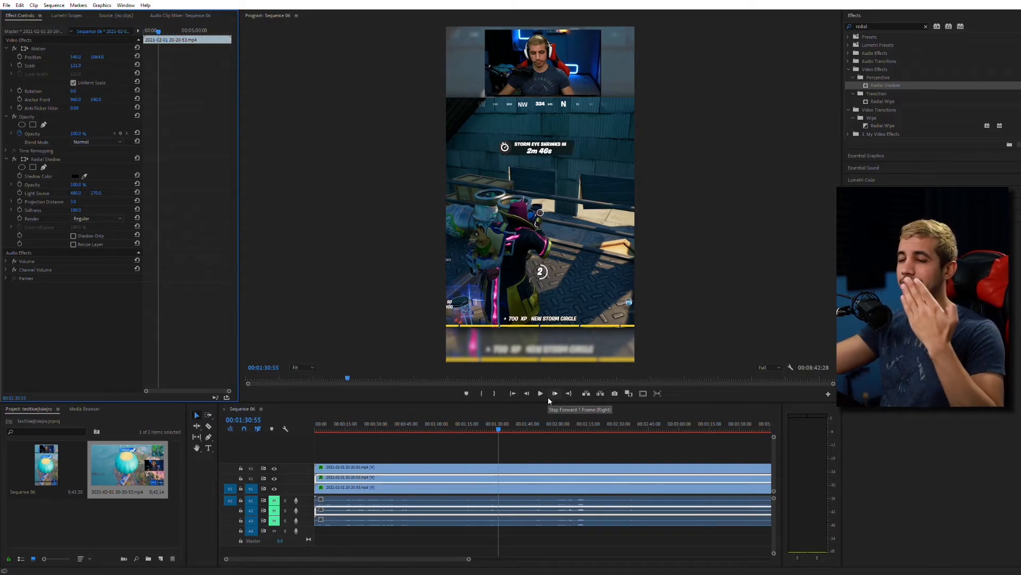
click(541, 396)
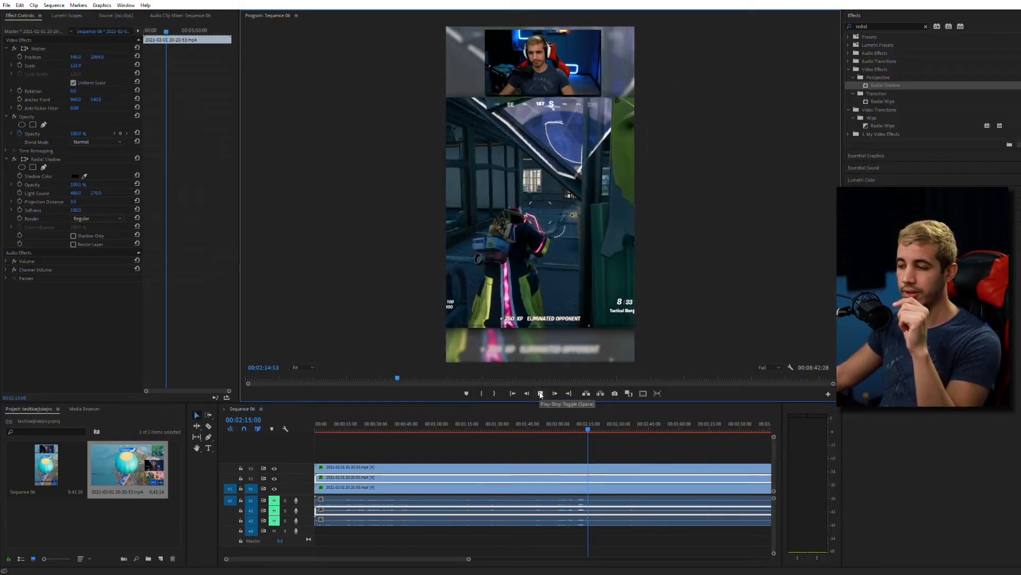
click(541, 394)
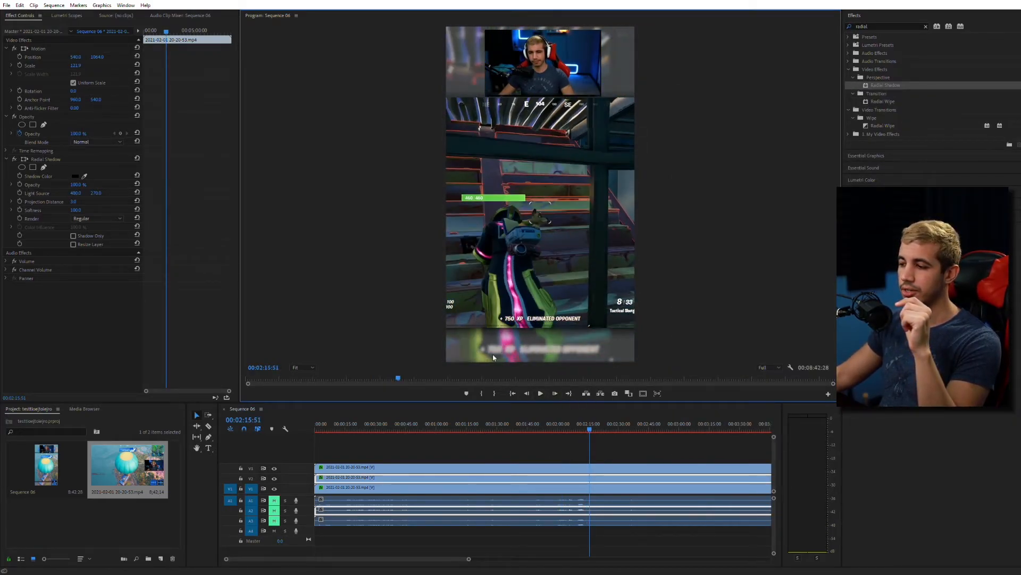
Step: Export the sequence as an H.264 video using the Match Source - High bitrate preset
click(7, 5)
mouse_move(56, 253)
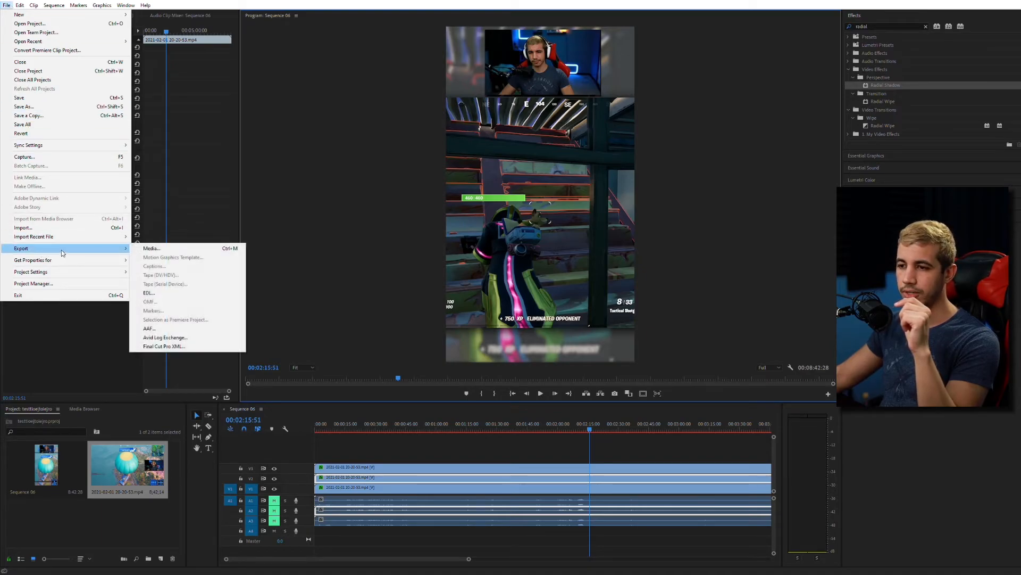
click(147, 248)
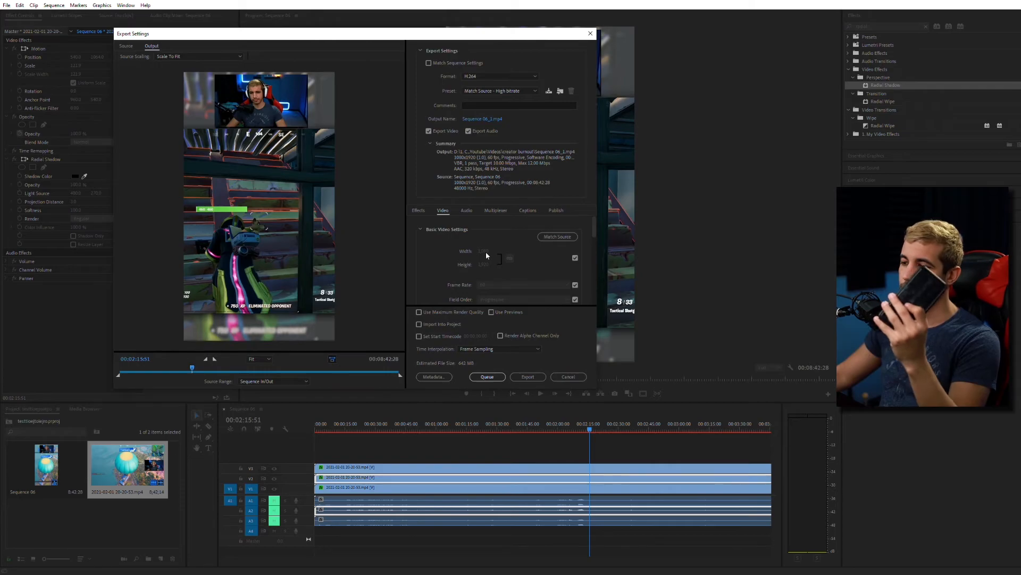
click(523, 378)
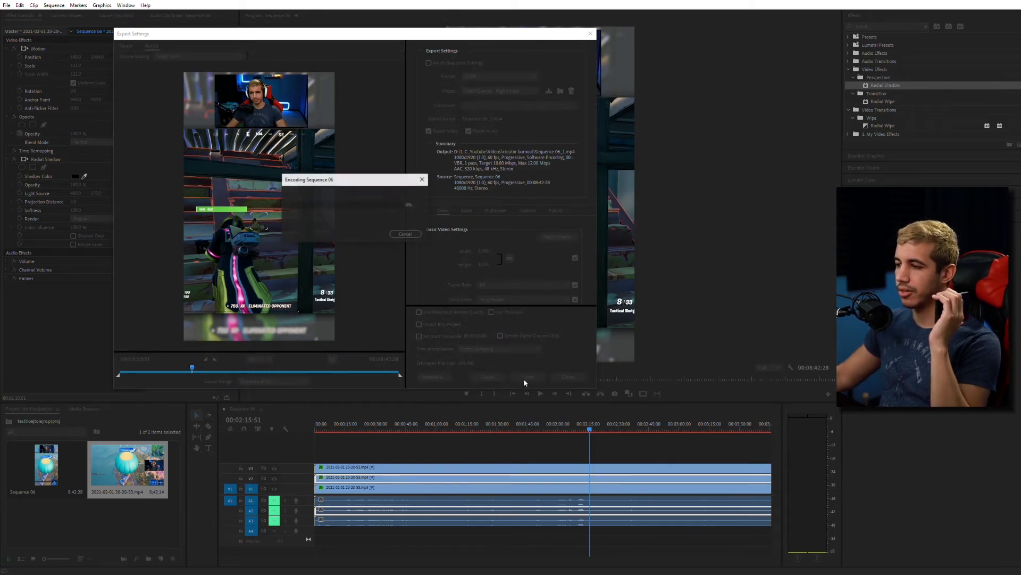